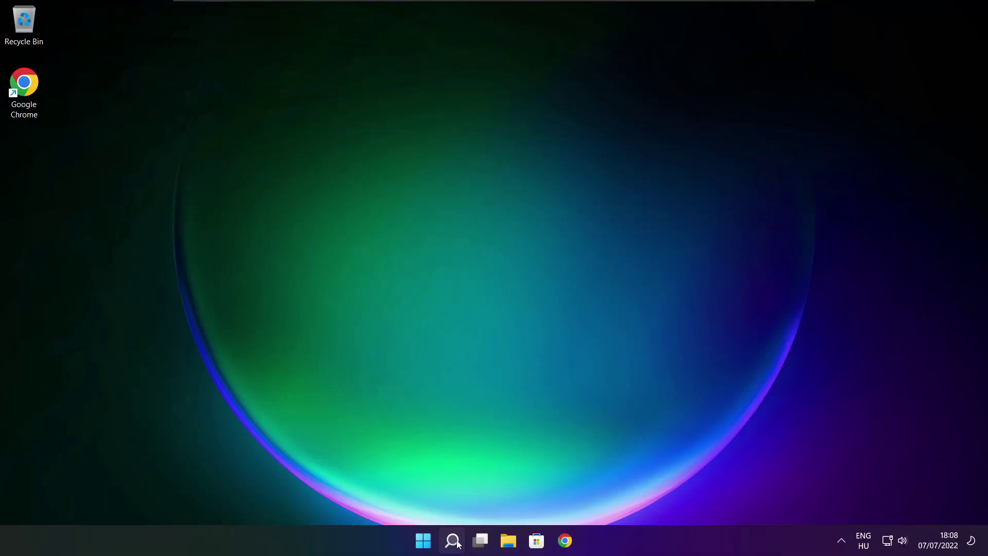
# Search for 'device manager' and launch Device Manager from the best match.
pyautogui.click(452, 540)
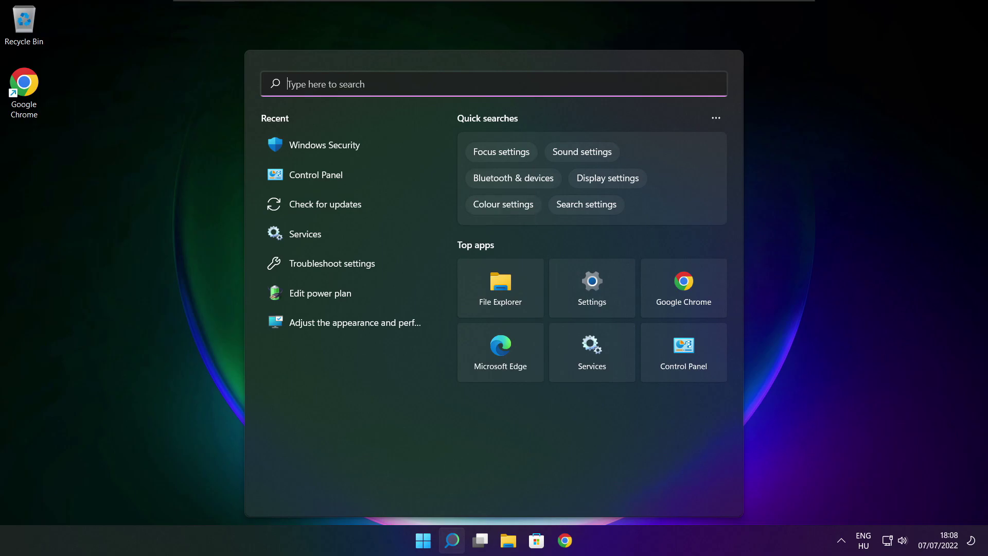
pyautogui.write('devic')
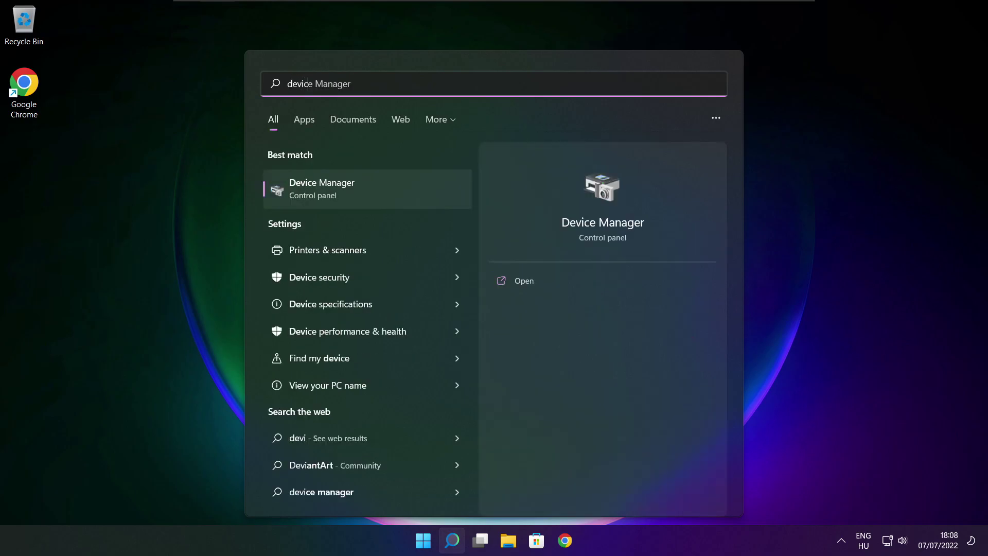
pyautogui.write('e mana')
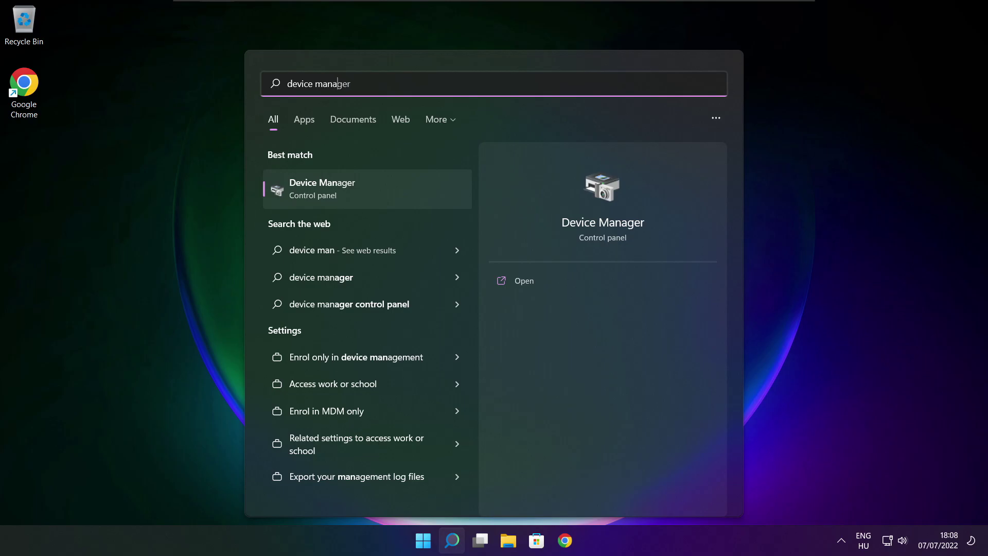
pyautogui.write('ger')
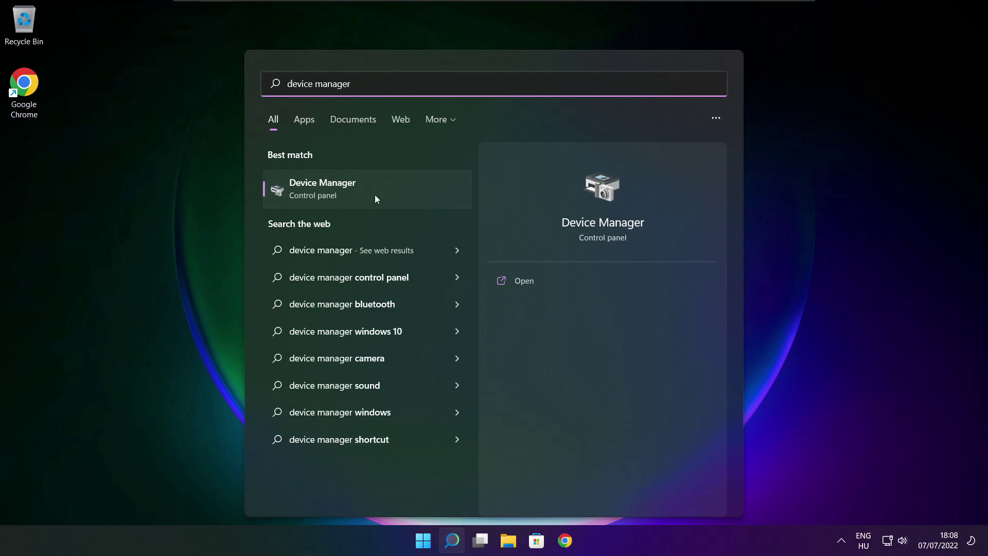
pyautogui.click(406, 195)
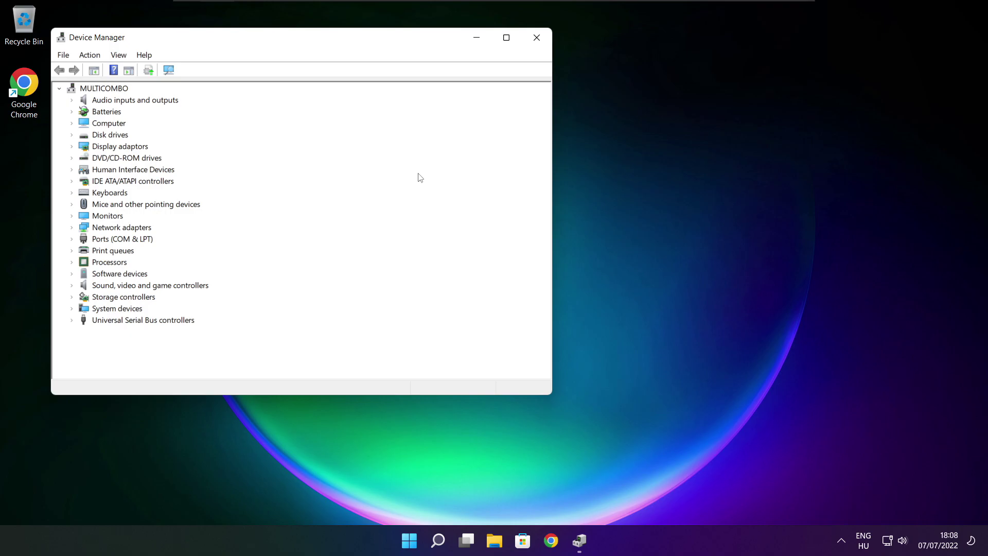
# Maximise Device Manager and run an automatic driver search for the VMware SVGA 3D display adapter.
pyautogui.click(506, 39)
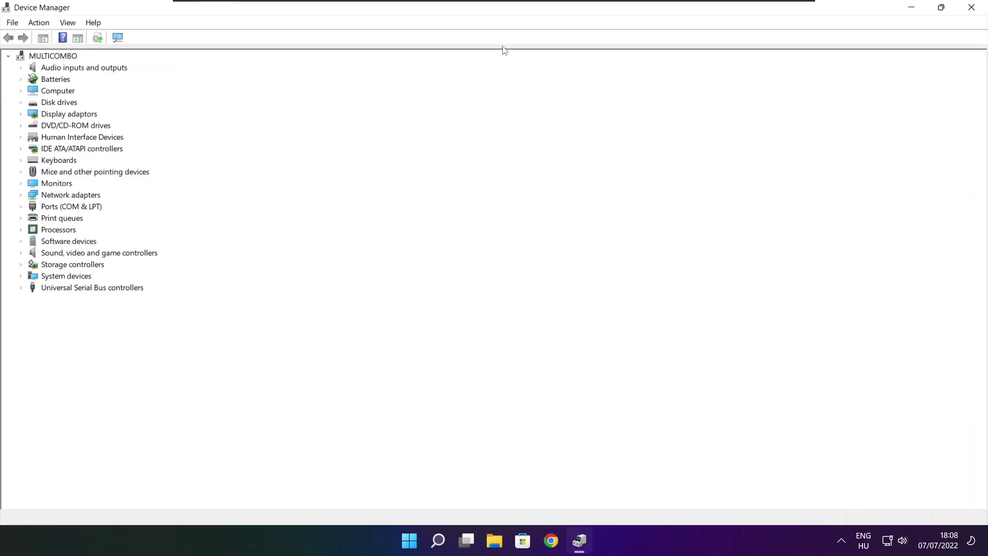
pyautogui.click(58, 115)
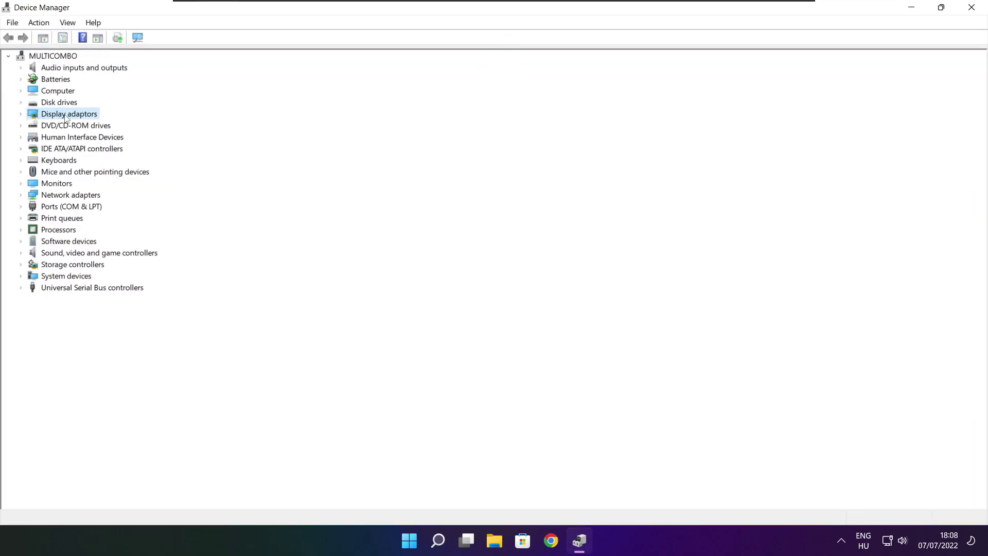
pyautogui.click(21, 117)
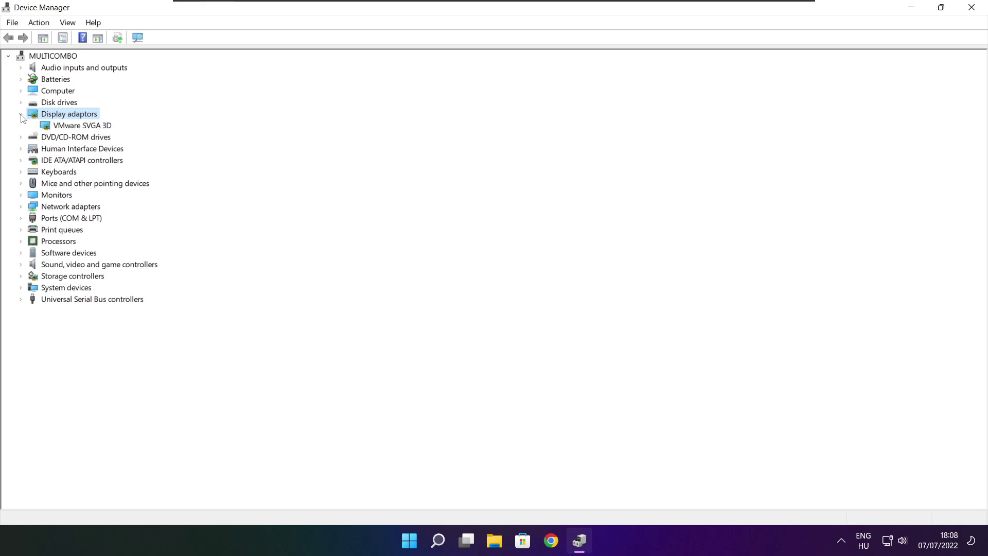
pyautogui.click(51, 127)
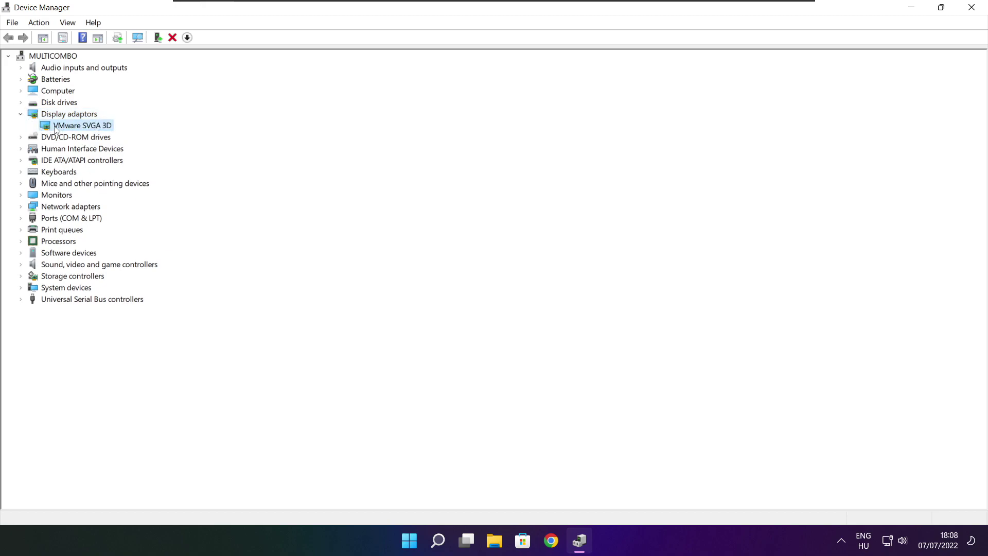
pyautogui.rightClick(71, 124)
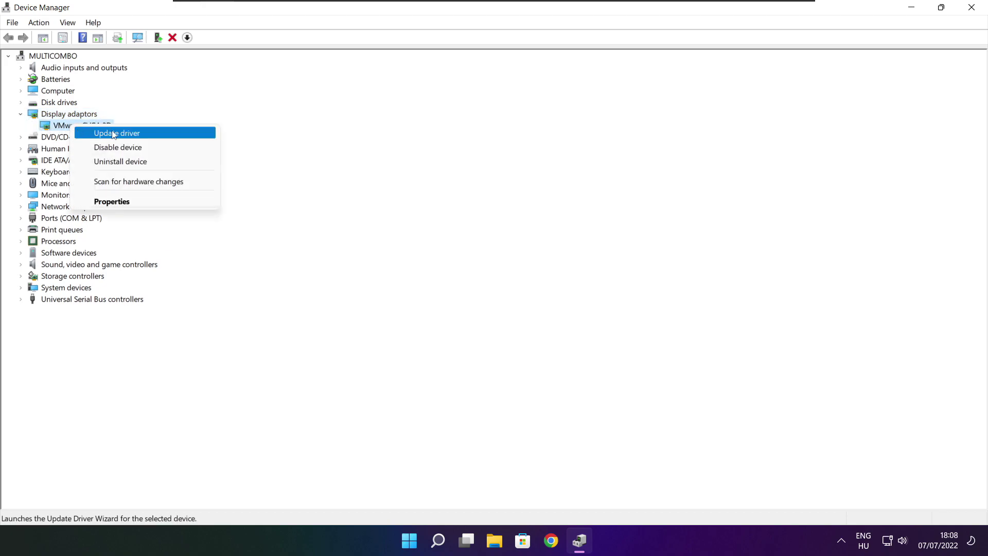
pyautogui.click(141, 132)
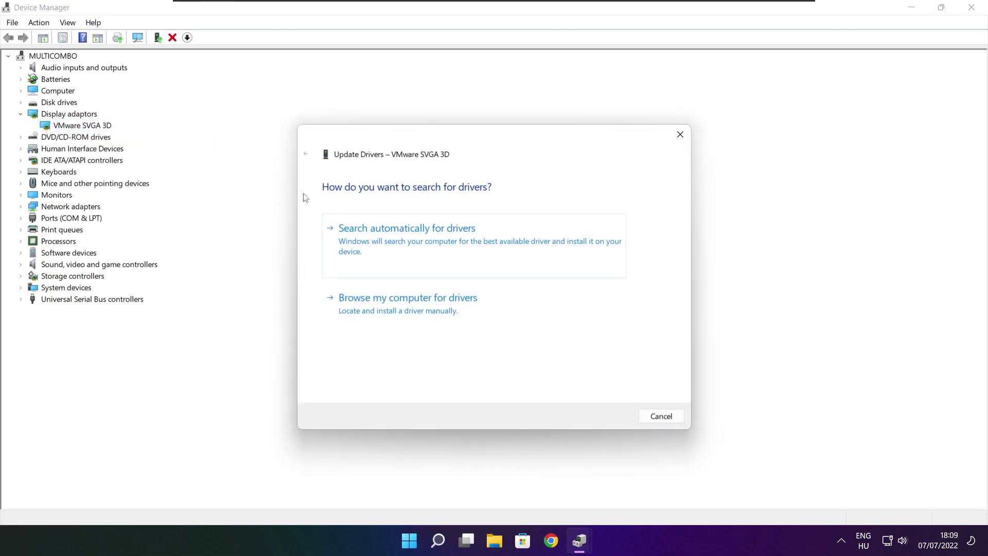
pyautogui.click(455, 248)
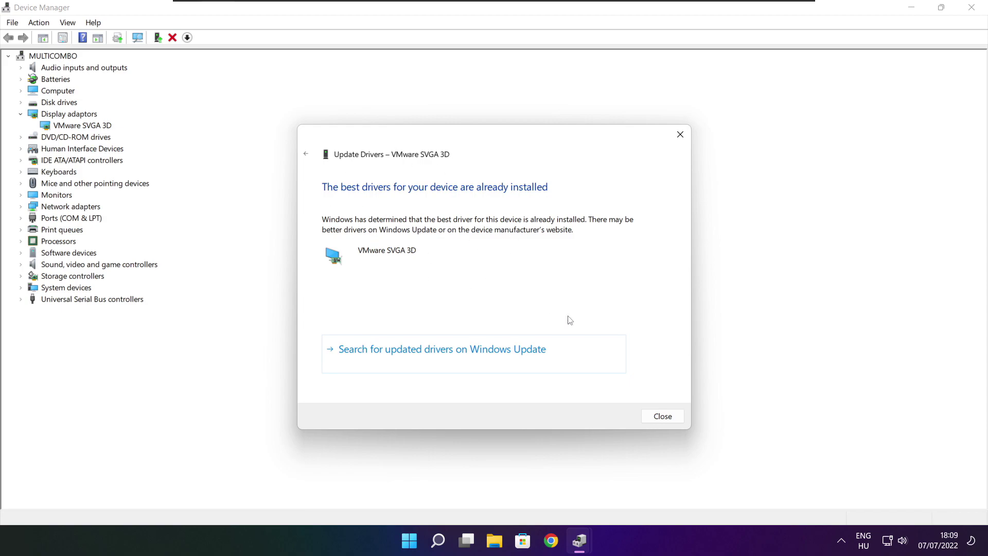
pyautogui.click(662, 417)
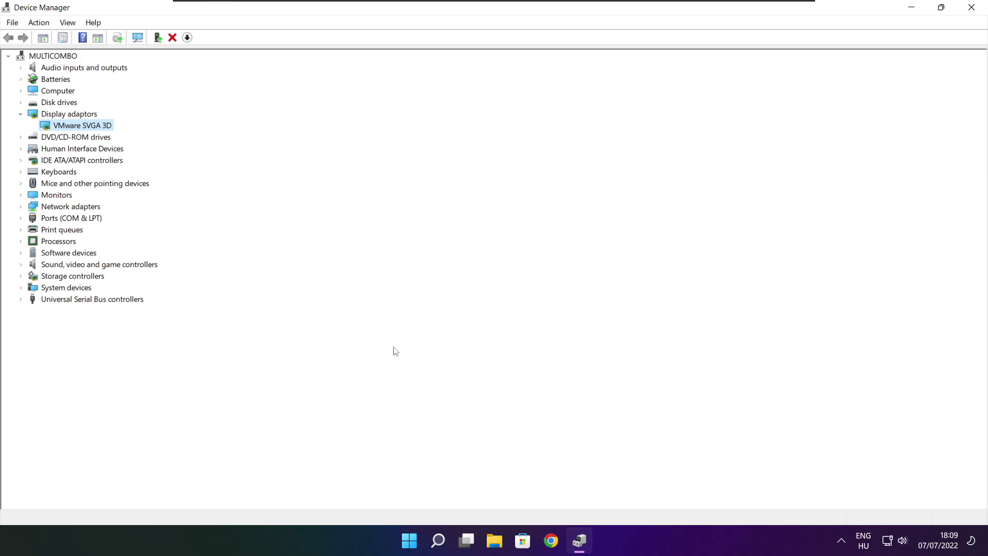
pyautogui.click(29, 268)
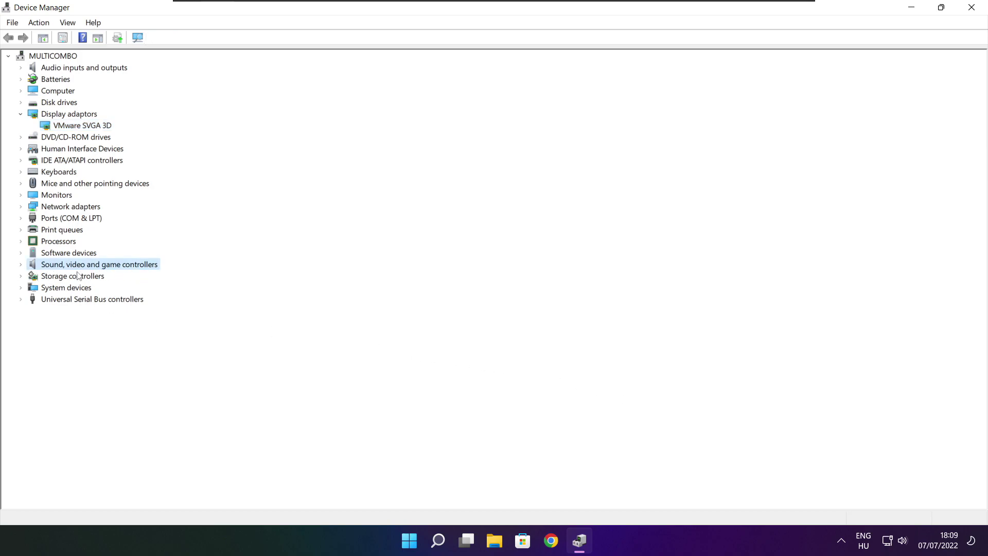
# Run an automatic driver search for the High Definition Audio Device, then close Device Manager.
pyautogui.click(21, 265)
pyautogui.click(94, 278)
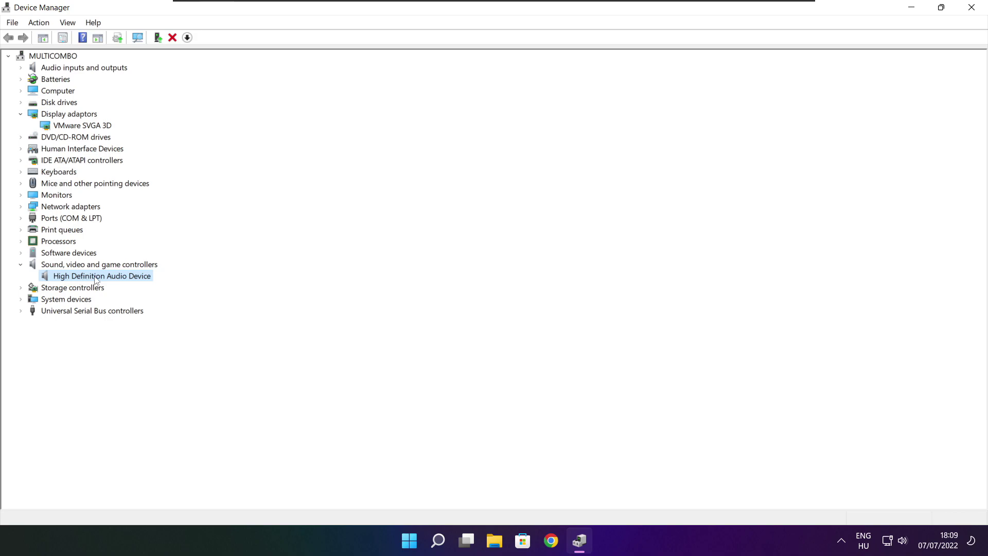
pyautogui.rightClick(95, 280)
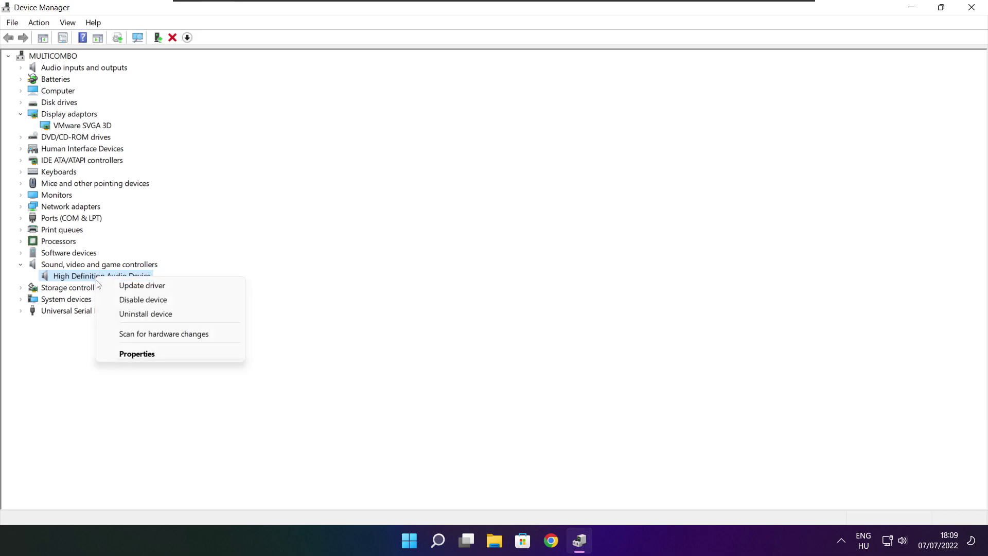
pyautogui.click(192, 291)
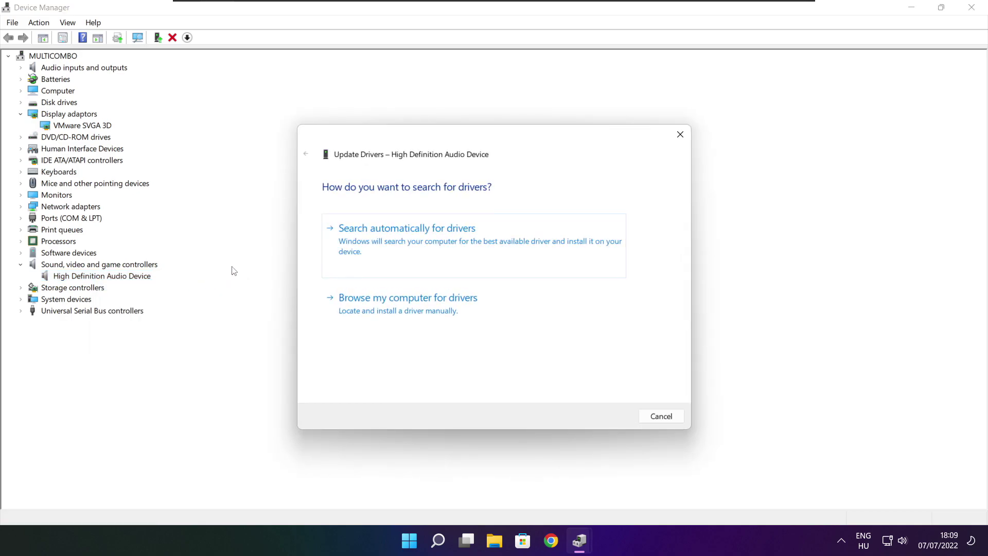
pyautogui.click(428, 244)
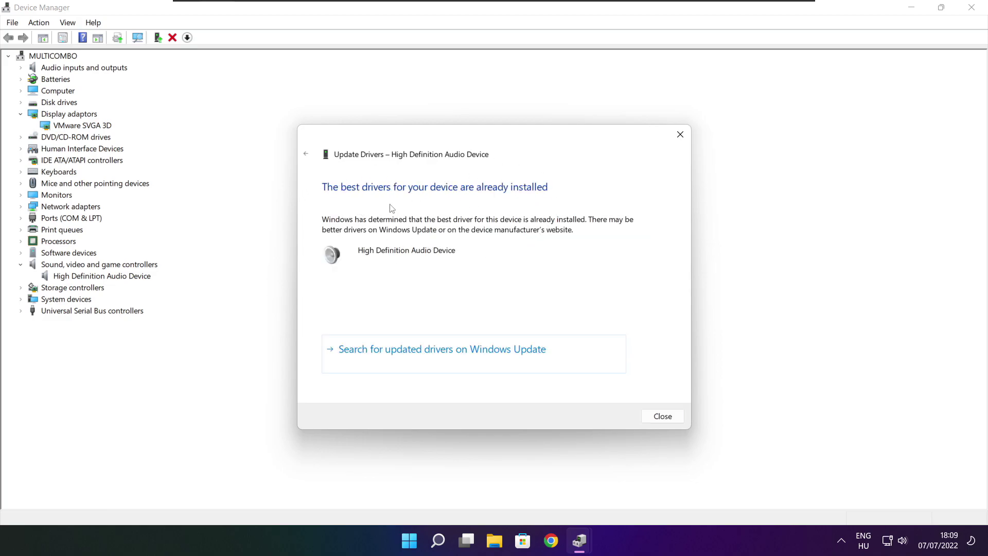
pyautogui.click(664, 420)
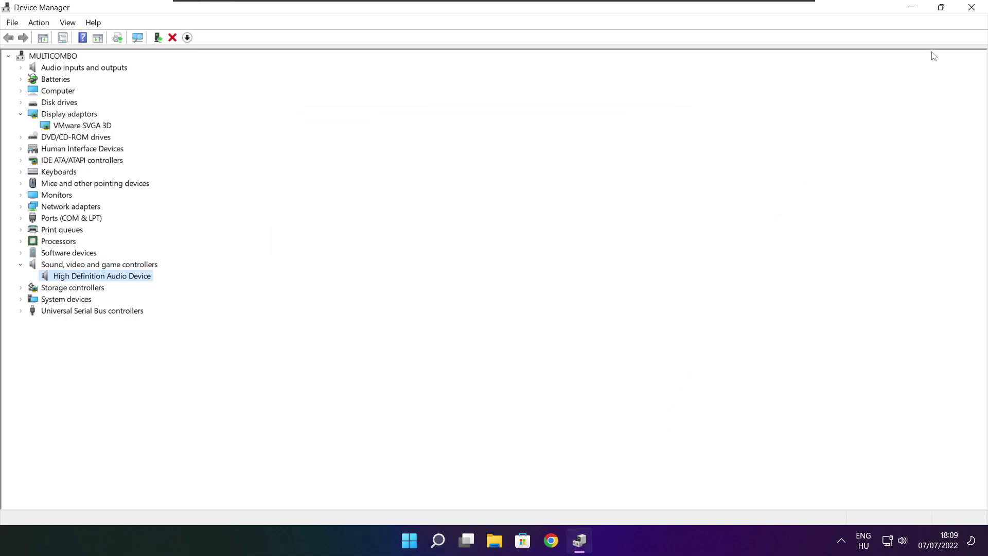
pyautogui.click(972, 8)
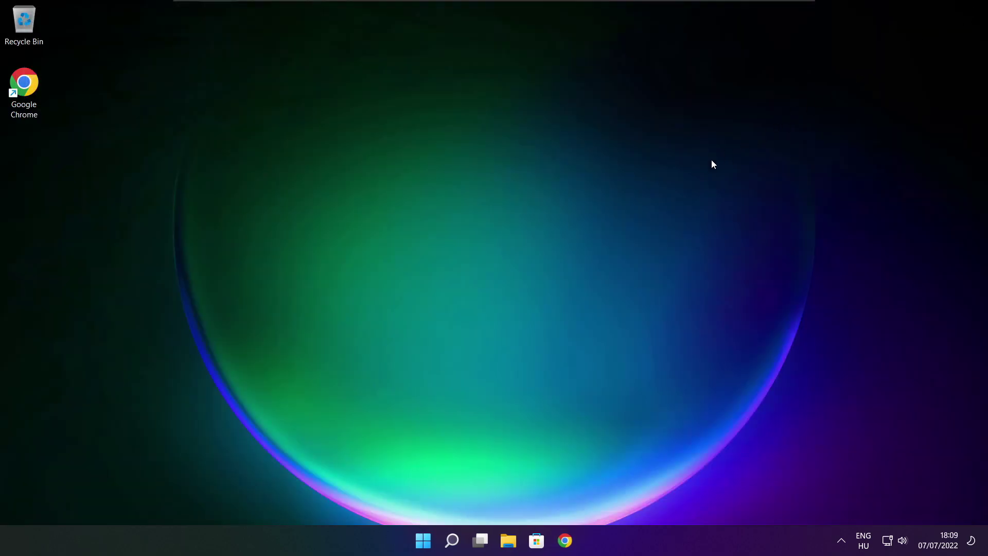
# Through an 'edit power plan' search, make High performance the active power plan and close Power Options.
pyautogui.click(453, 543)
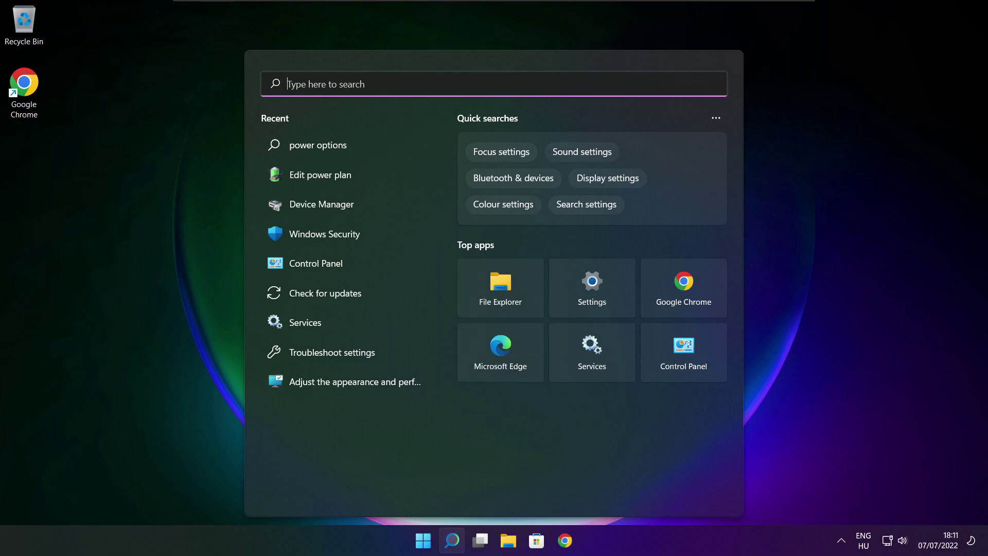
pyautogui.write('edit')
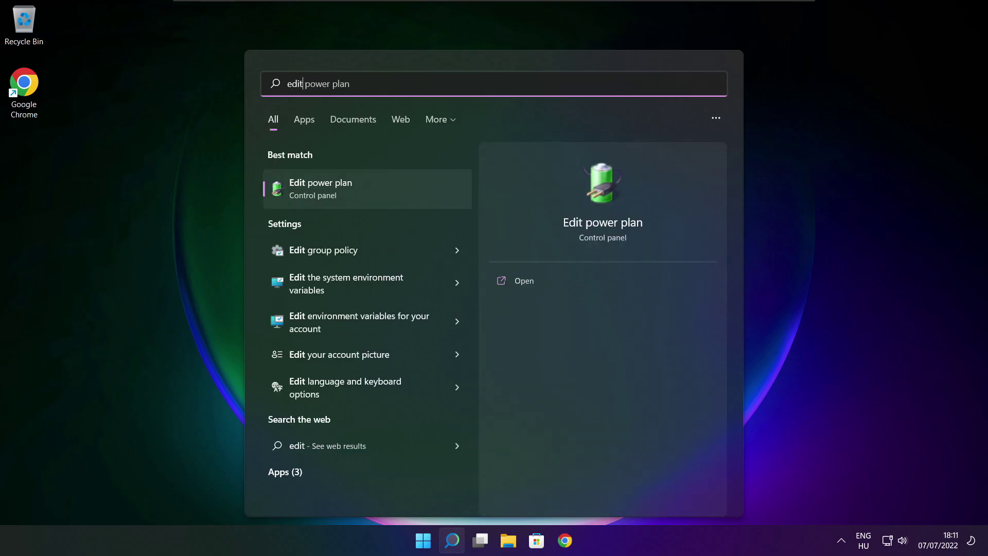
pyautogui.write(' power plan')
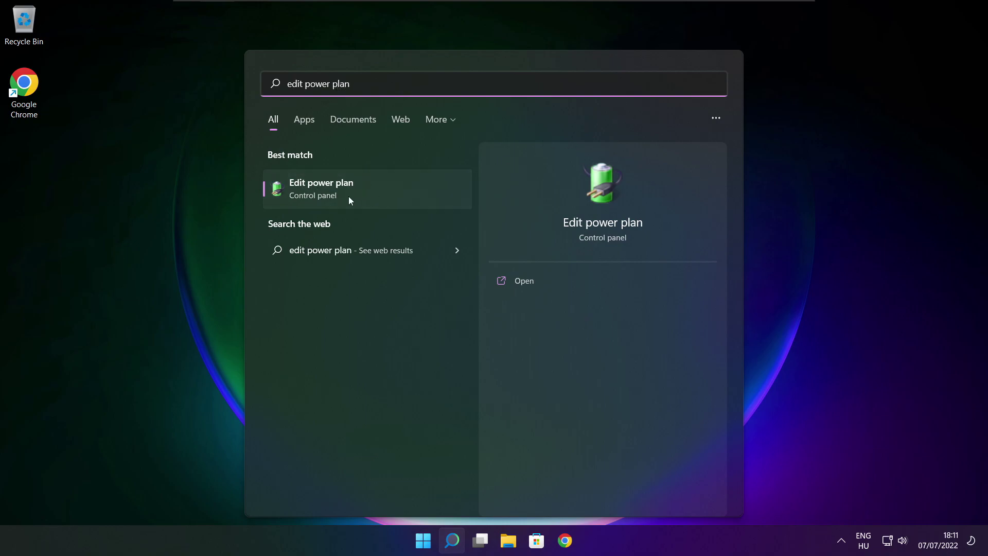
pyautogui.click(389, 193)
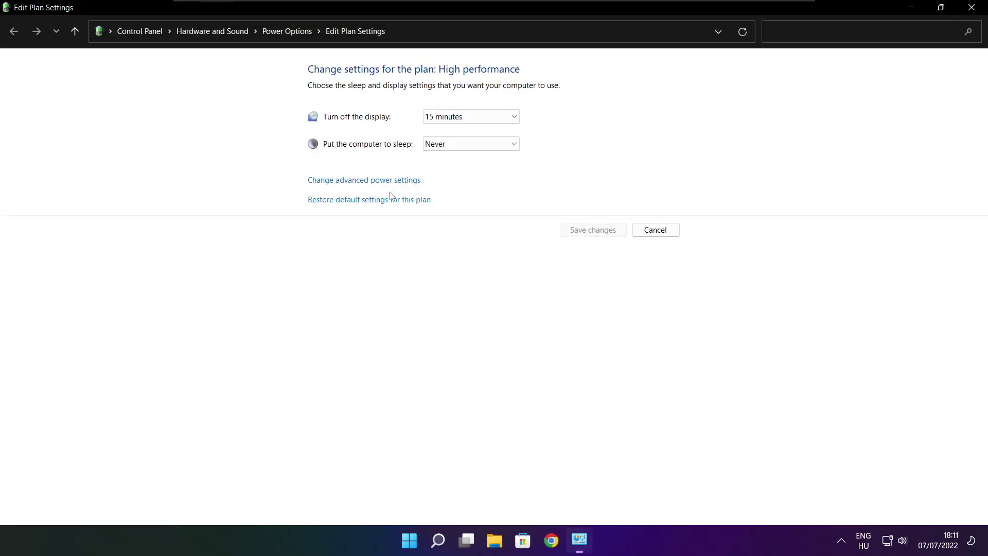
pyautogui.click(294, 36)
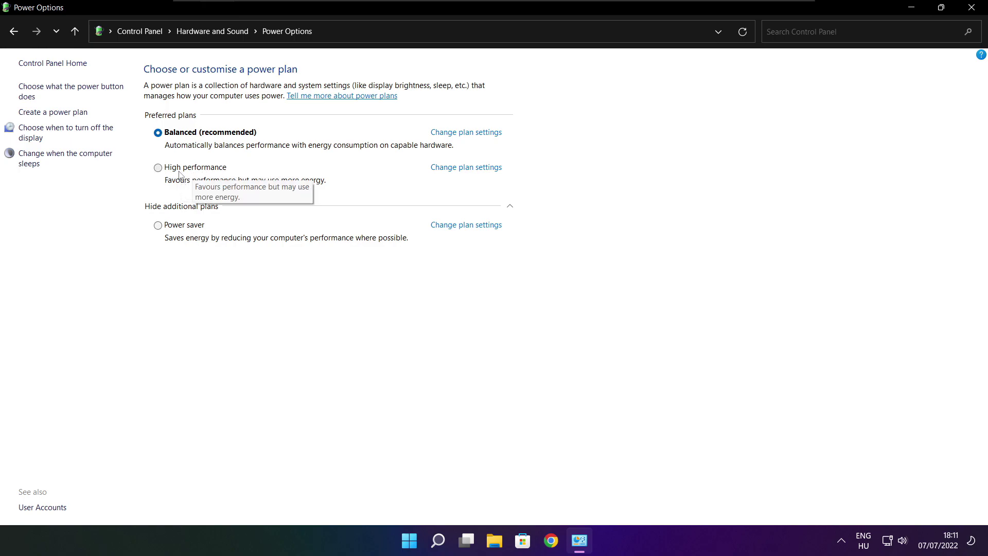
pyautogui.click(205, 169)
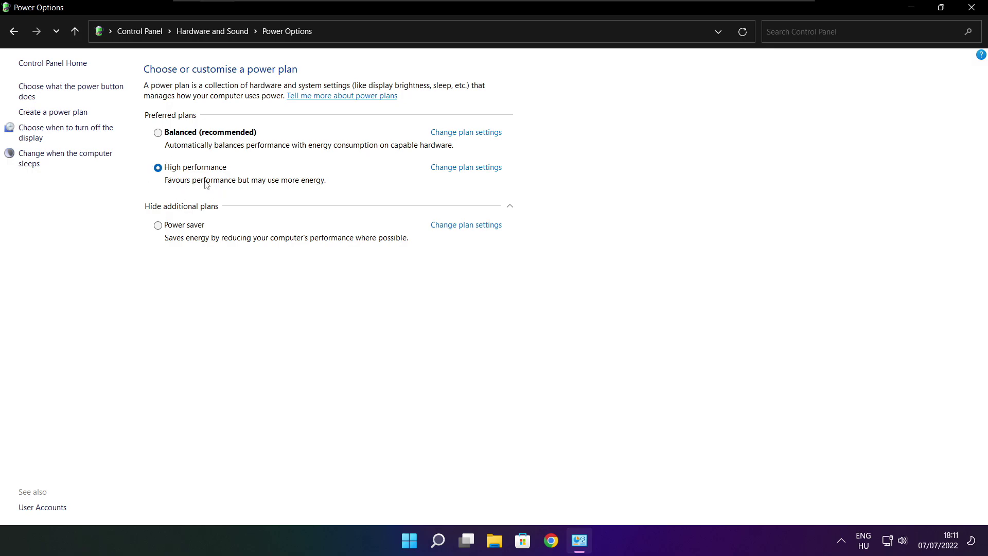
pyautogui.click(974, 8)
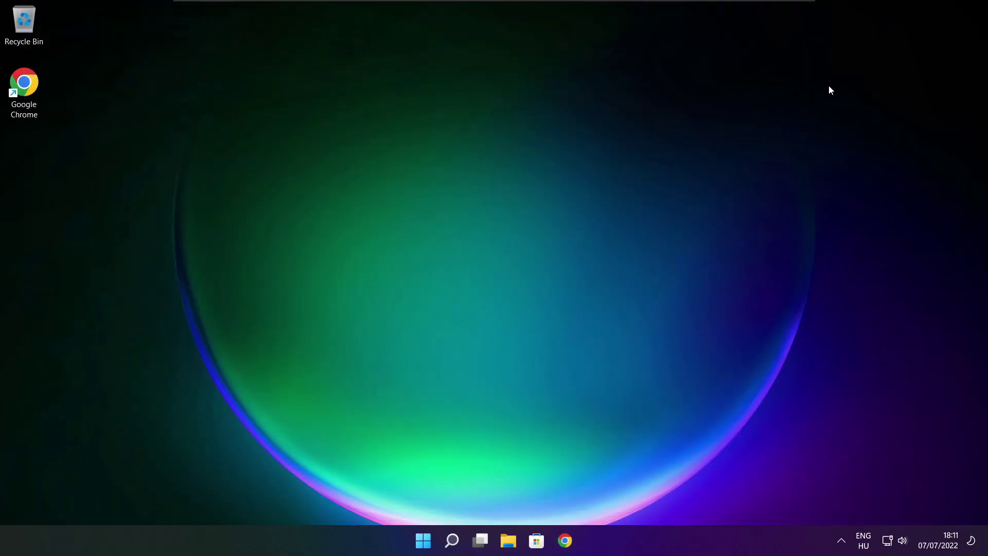
pyautogui.click(454, 544)
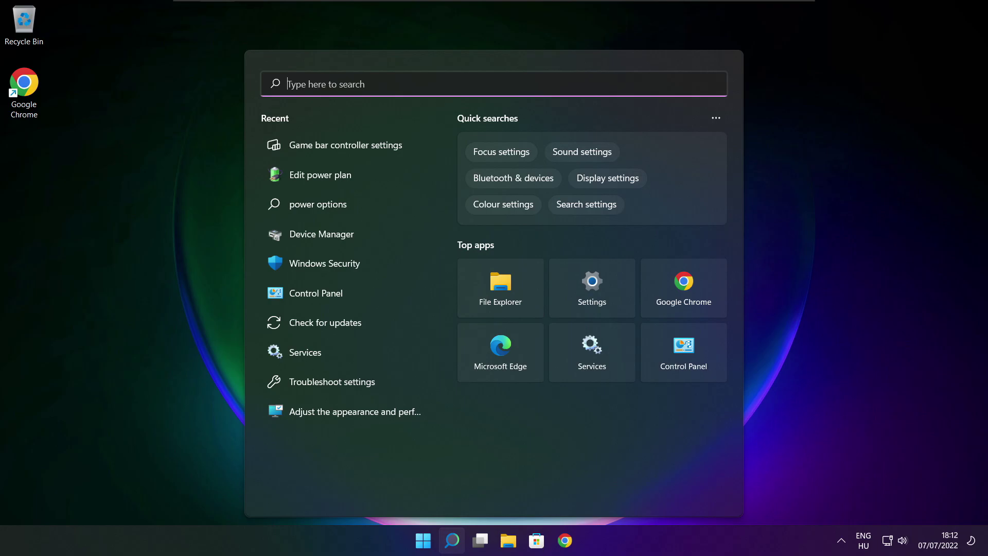
pyautogui.write('game mo')
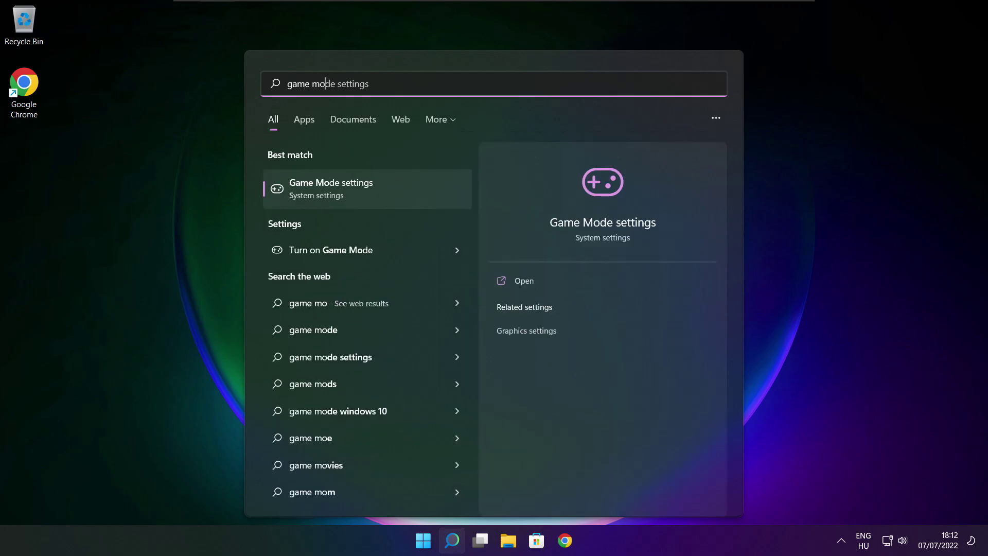
pyautogui.write('de')
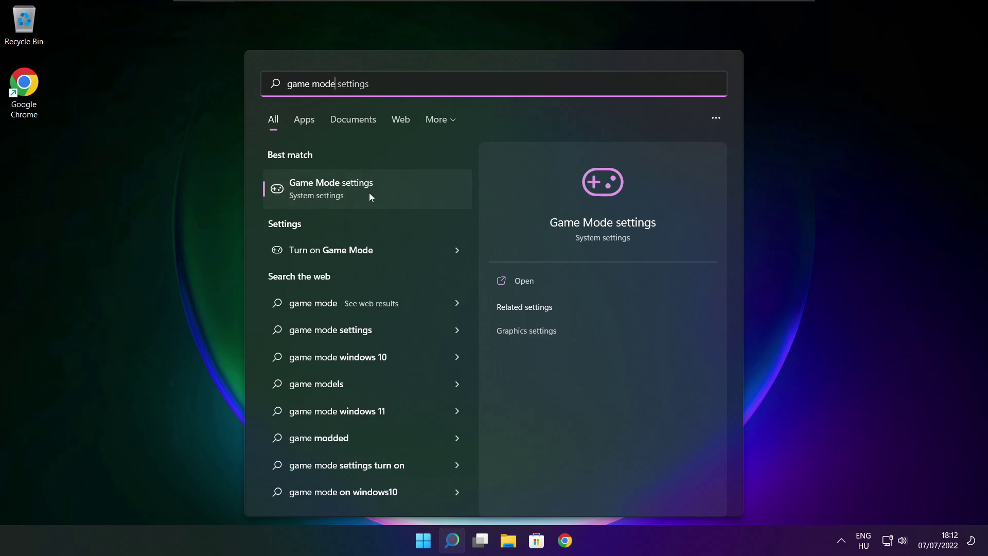
pyautogui.click(391, 188)
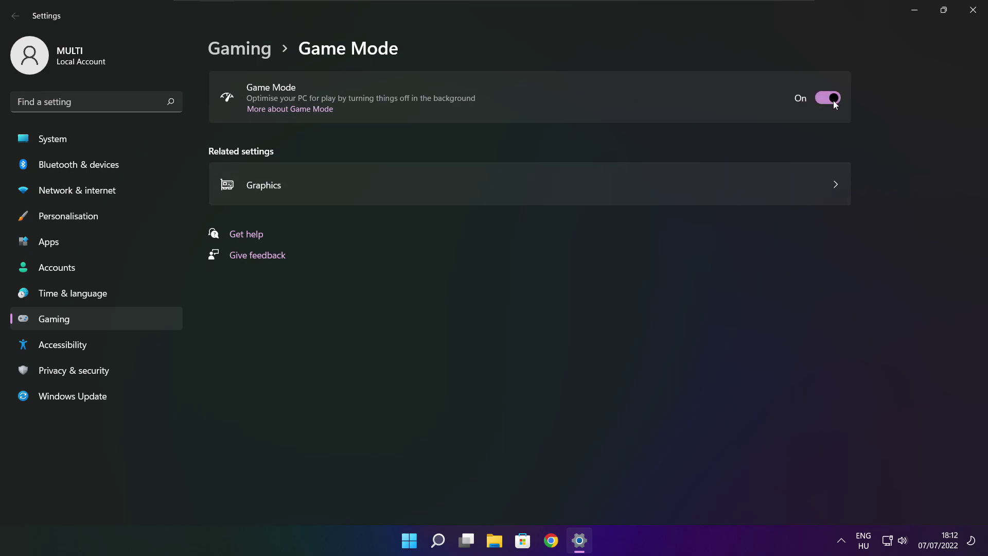
pyautogui.click(244, 56)
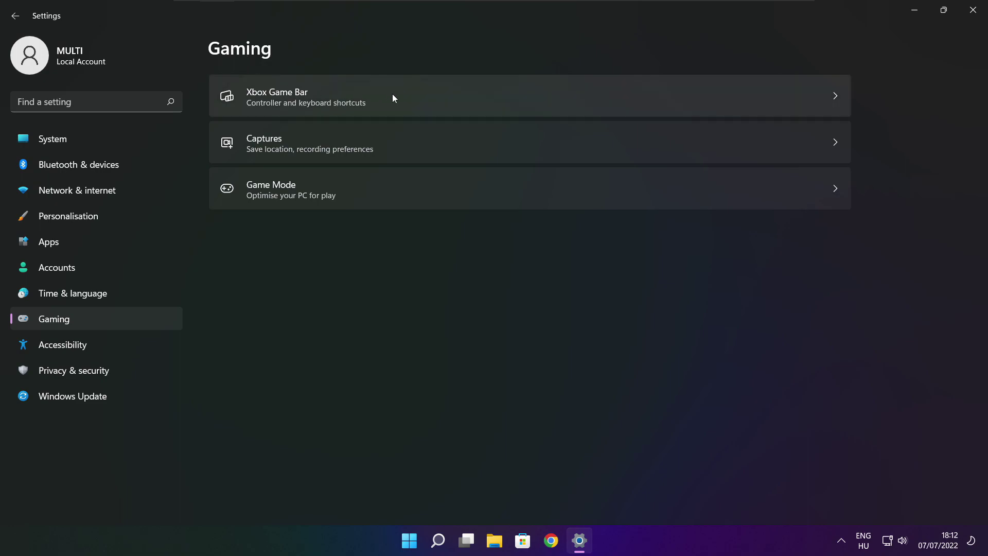
pyautogui.click(403, 105)
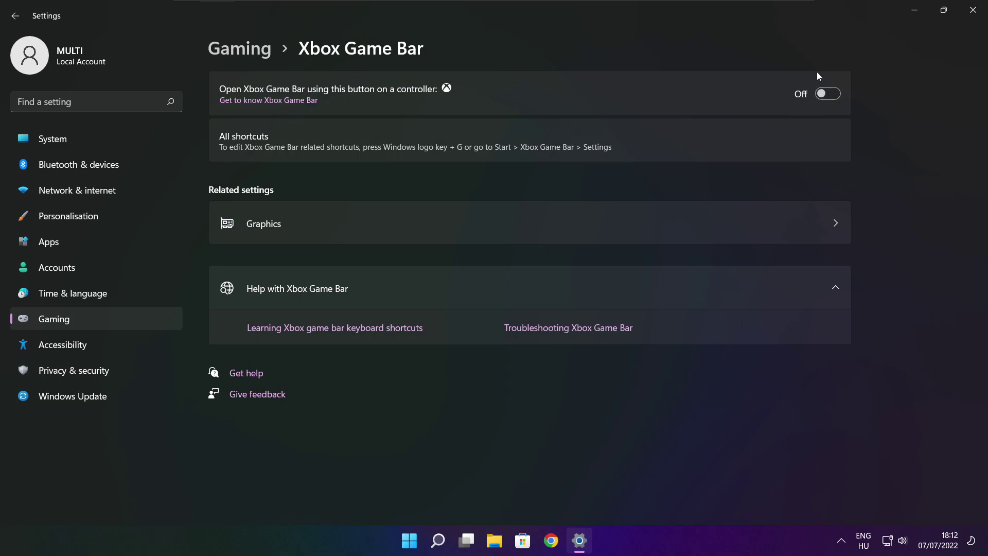
pyautogui.click(973, 11)
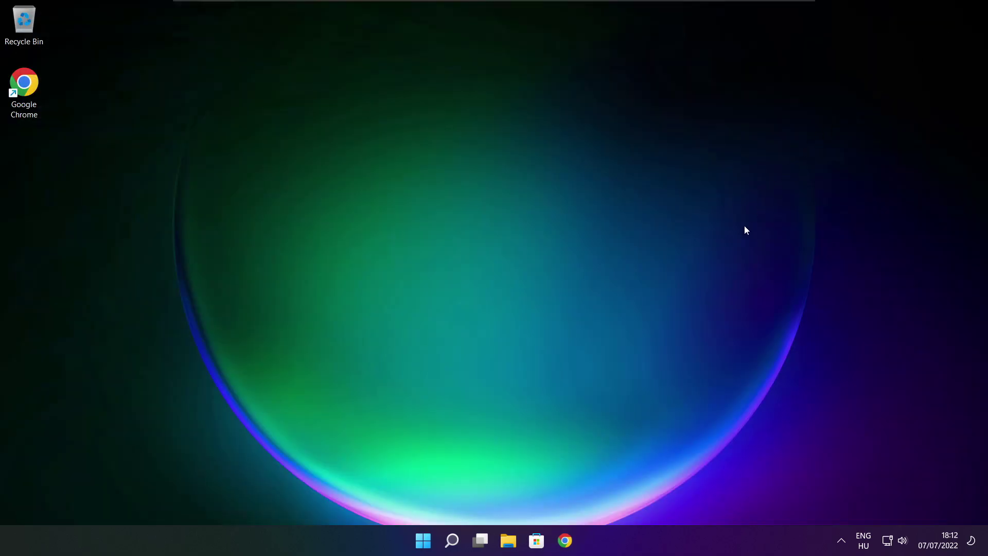
# Launch Task Manager from the Start button's power-user menu.
pyautogui.rightClick(426, 542)
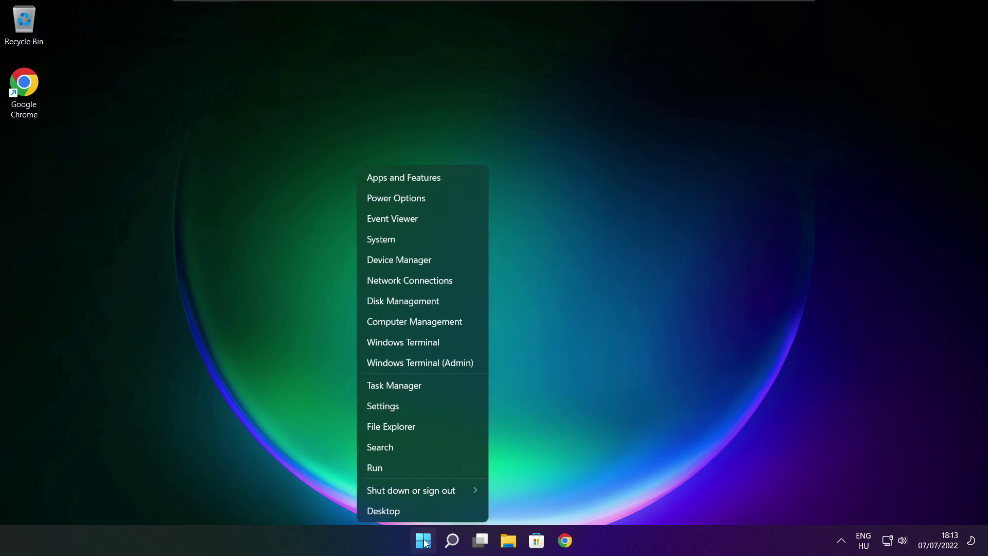
pyautogui.click(425, 386)
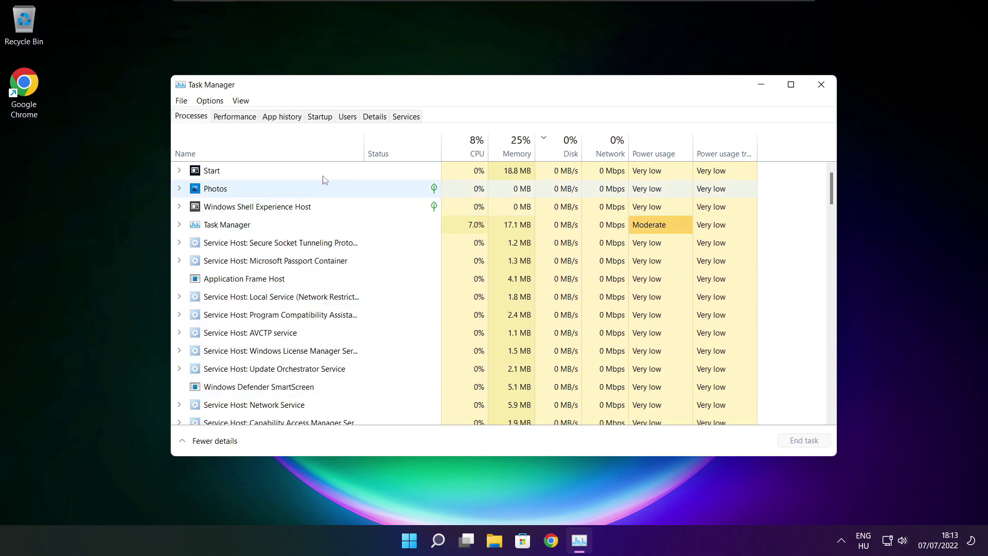
# Disable Cortana, Microsoft Edge, Microsoft Teams and Terminal as startup apps, then close Task Manager.
pyautogui.click(321, 117)
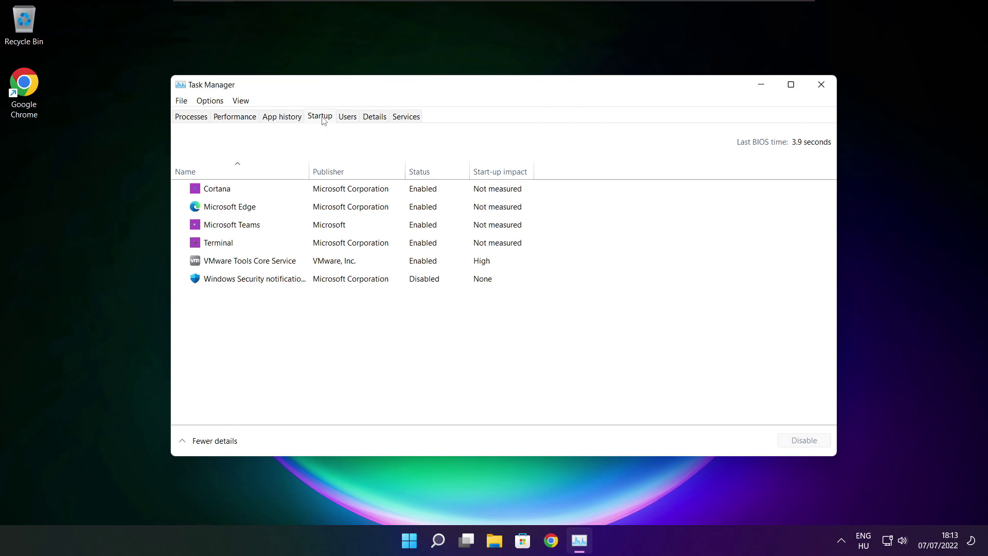
pyautogui.click(364, 194)
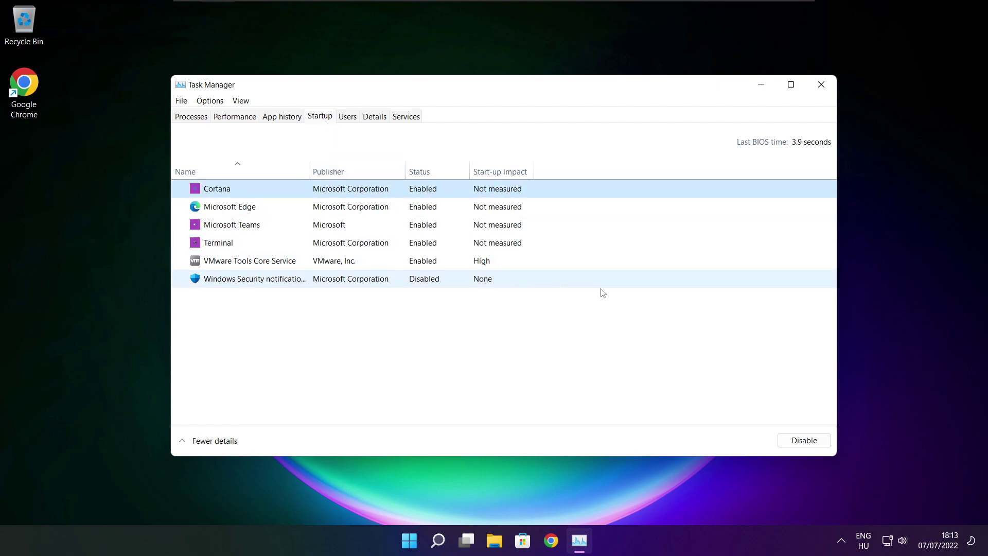
pyautogui.click(804, 445)
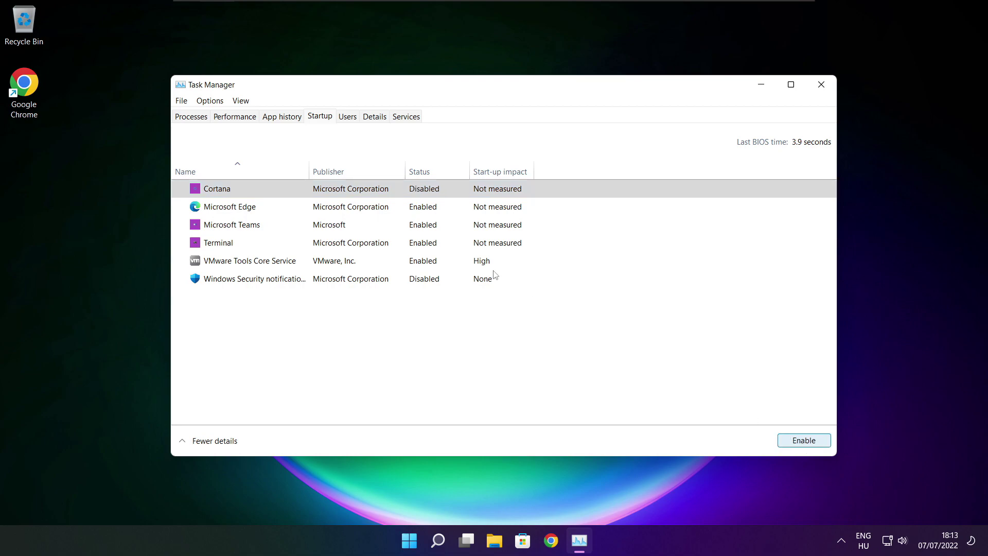
pyautogui.click(307, 213)
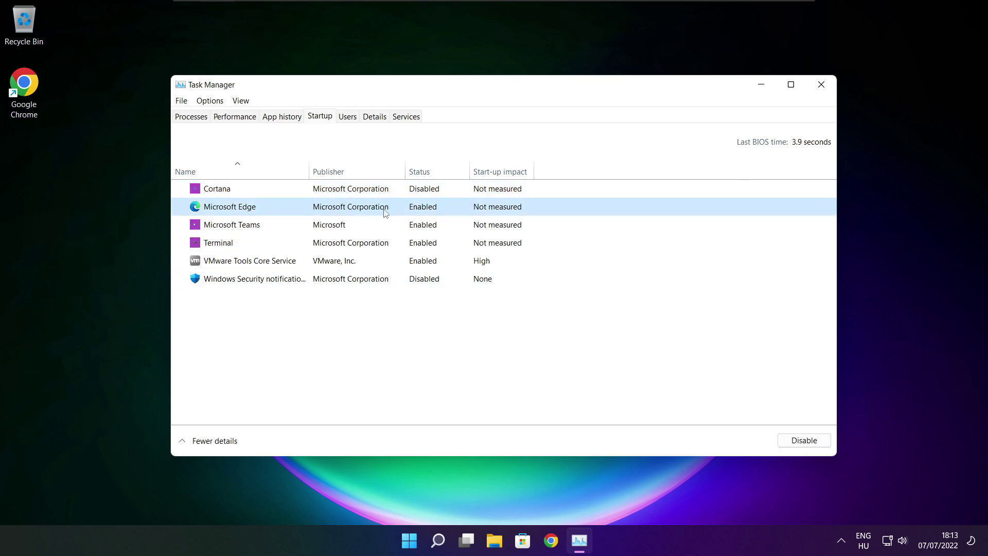
pyautogui.click(799, 440)
pyautogui.click(437, 227)
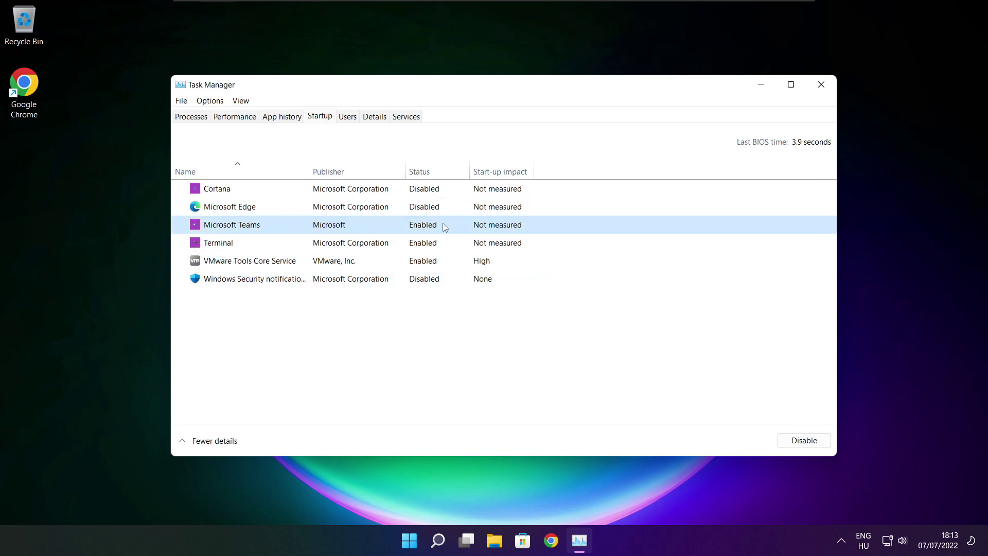
pyautogui.click(803, 439)
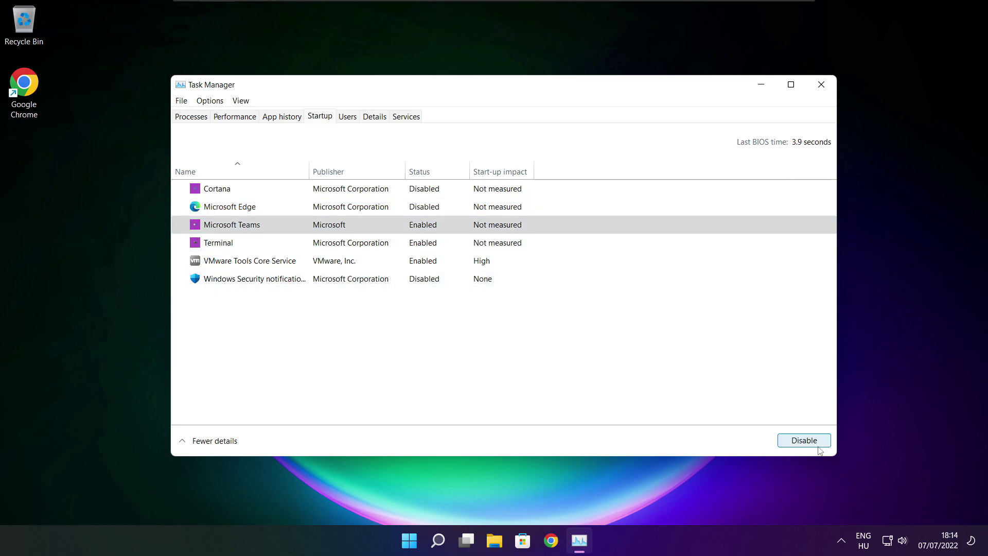
pyautogui.click(366, 246)
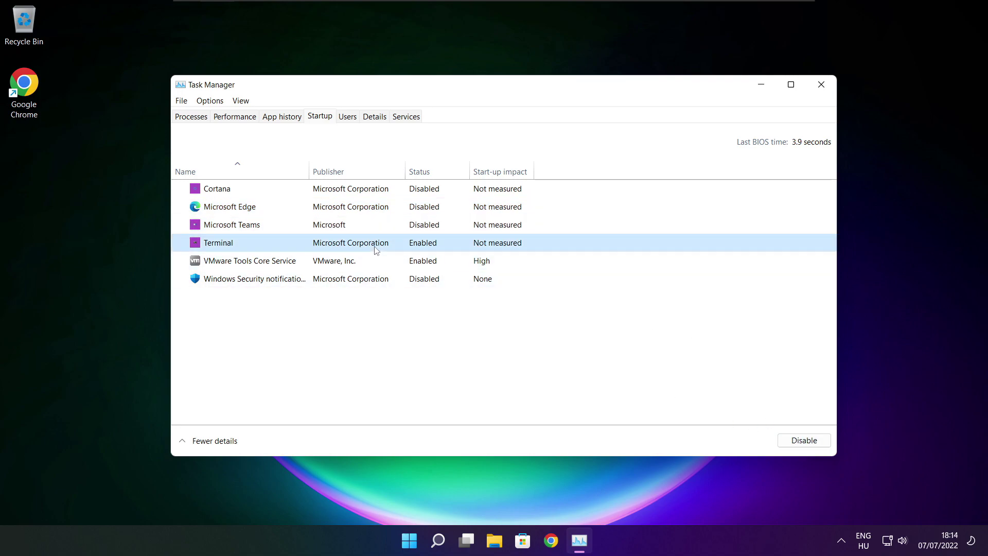
pyautogui.click(815, 442)
pyautogui.click(422, 246)
pyautogui.click(821, 90)
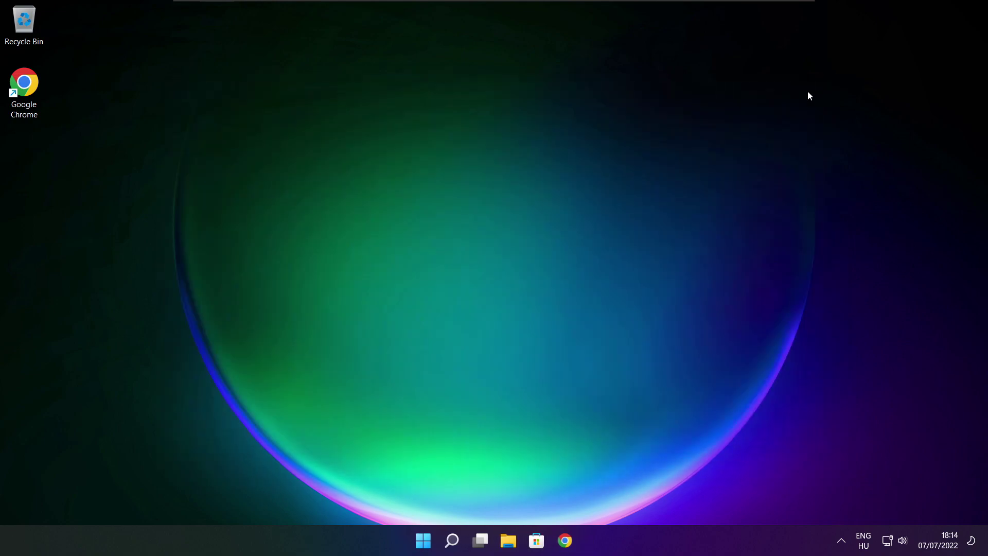
# From an 'optimise' search, analyse drive C: (9% fragmented), optimise it, and close the window.
pyautogui.click(452, 546)
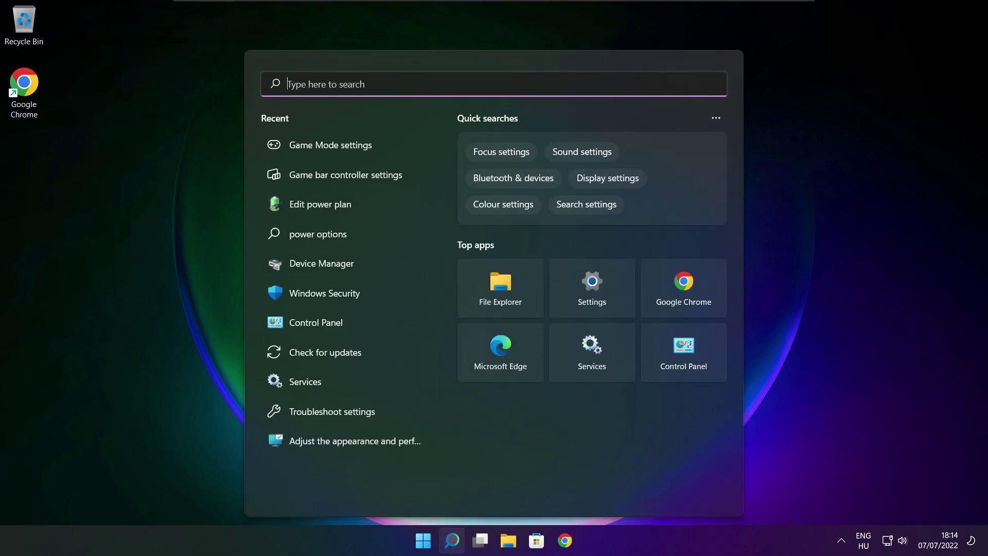
pyautogui.write('optimi')
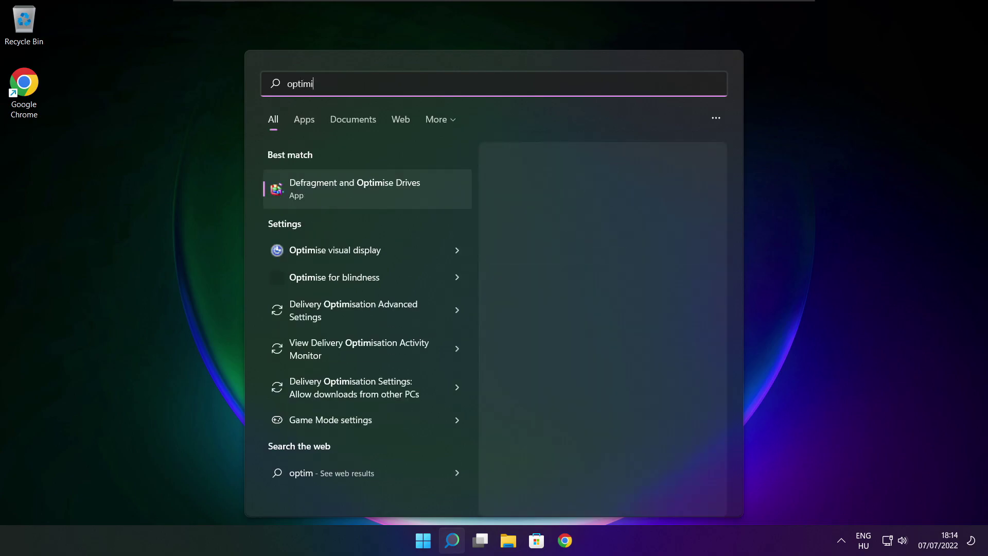
pyautogui.write('se')
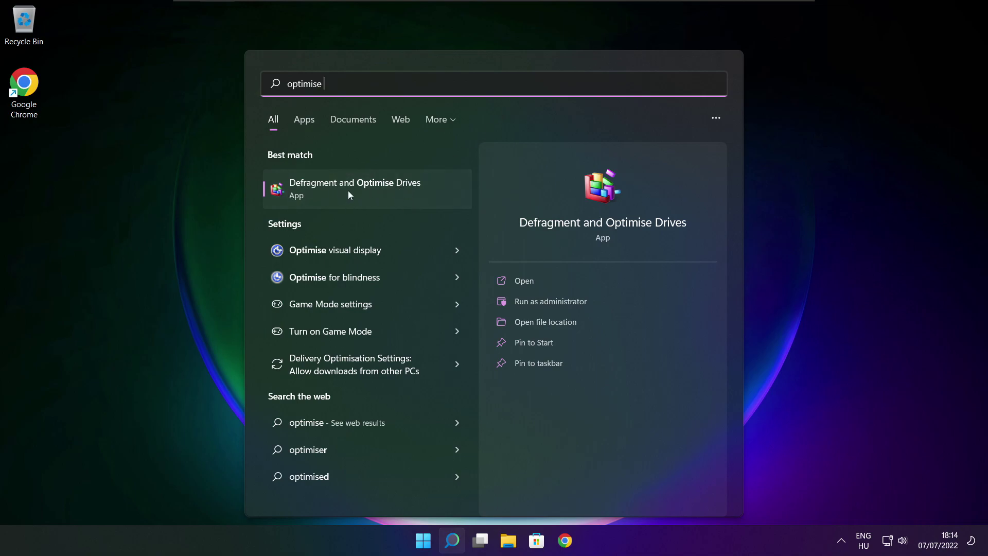
pyautogui.click(378, 186)
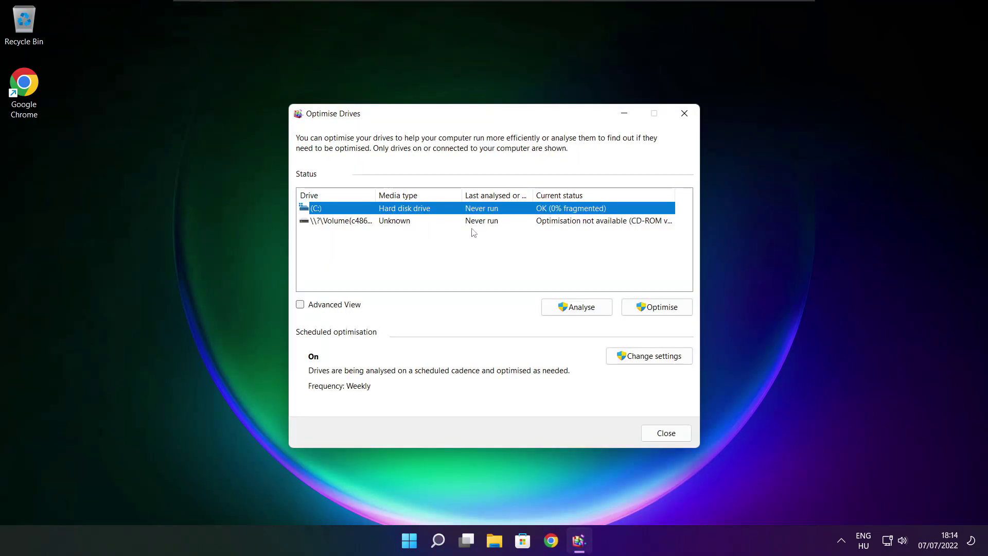
pyautogui.click(571, 307)
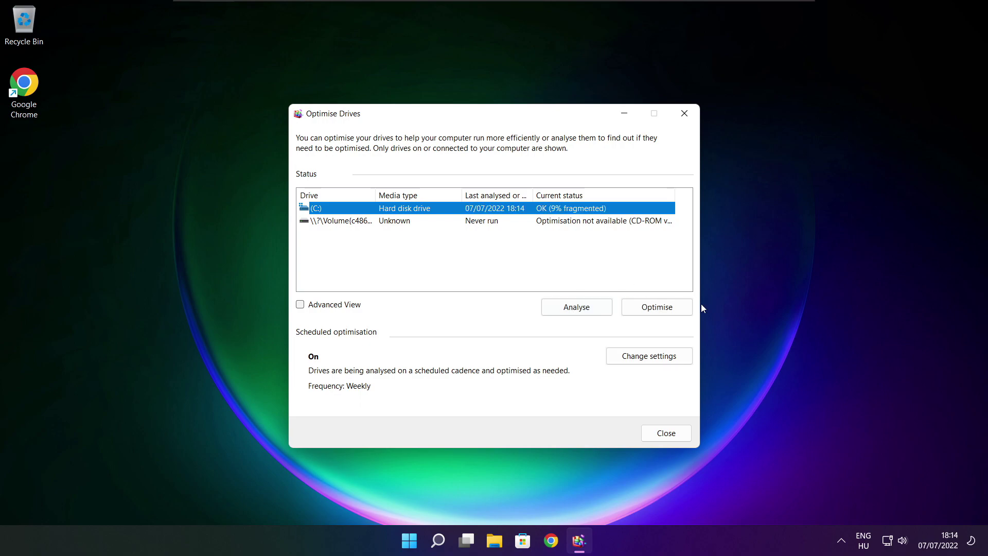
pyautogui.click(660, 312)
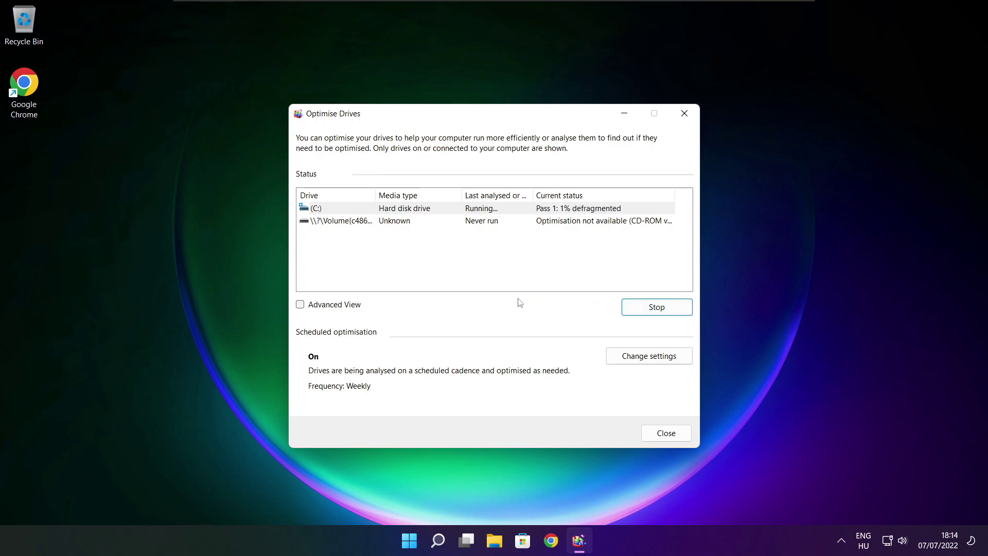
pyautogui.hotkey('alt', 'F4')
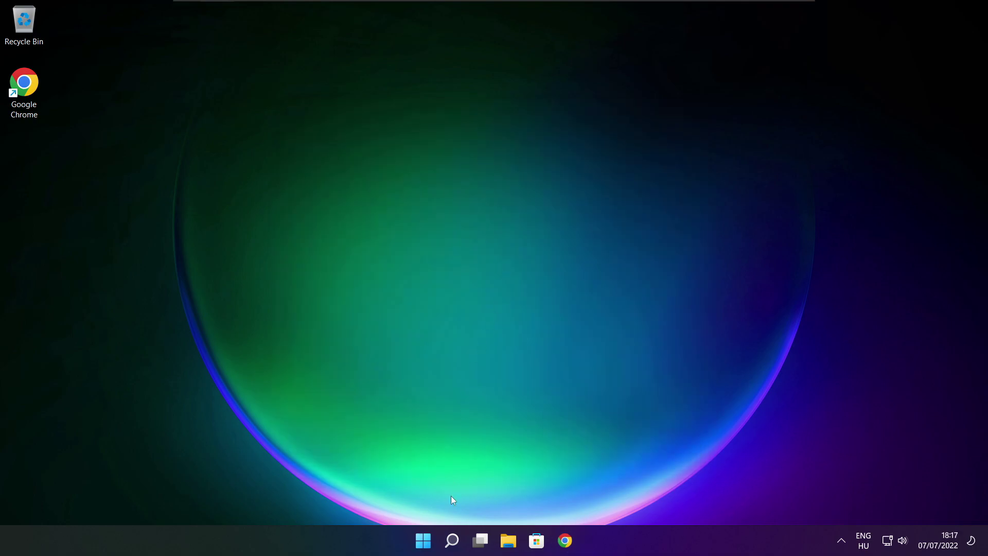
# Run a fresh Windows Update check from an 'updates' search, then close Settings.
pyautogui.click(451, 540)
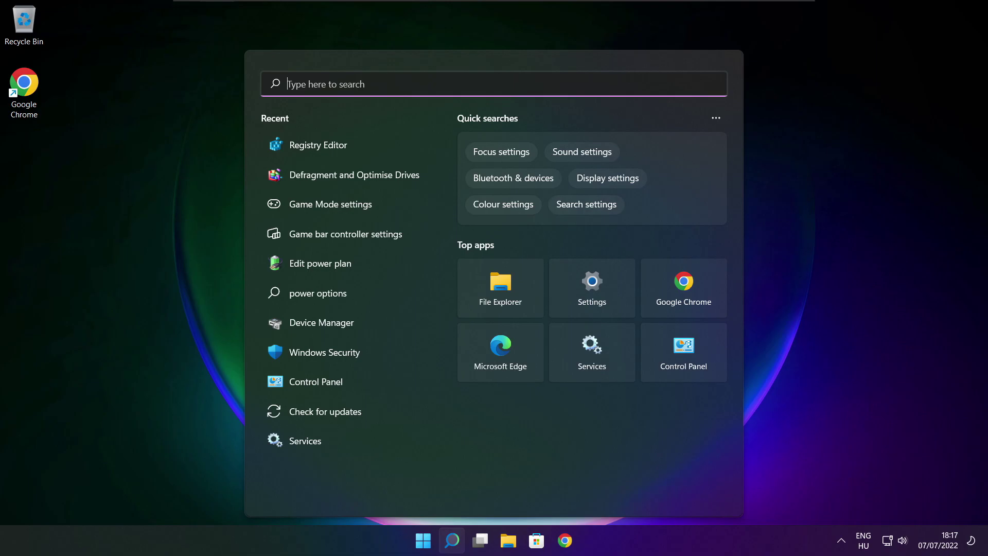
pyautogui.write('updates')
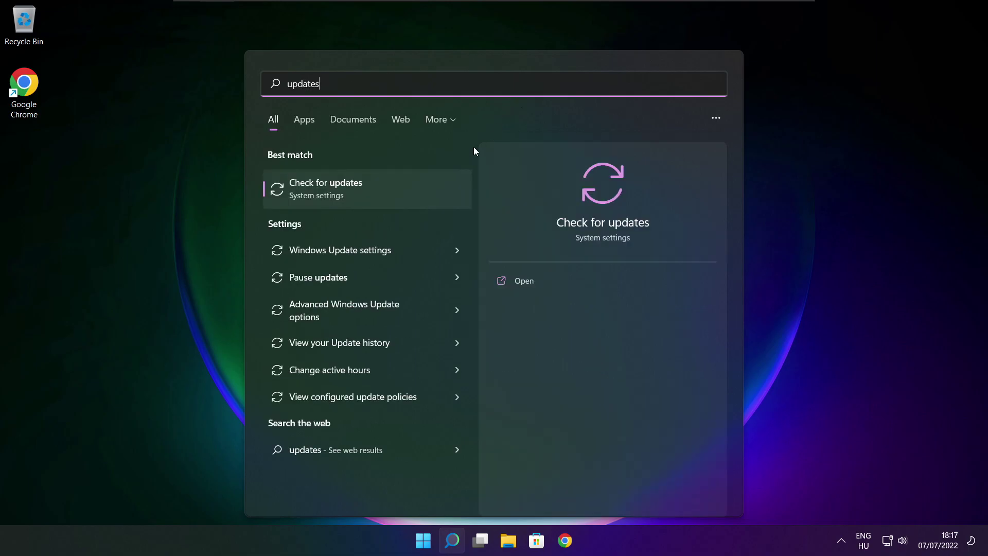
pyautogui.click(359, 195)
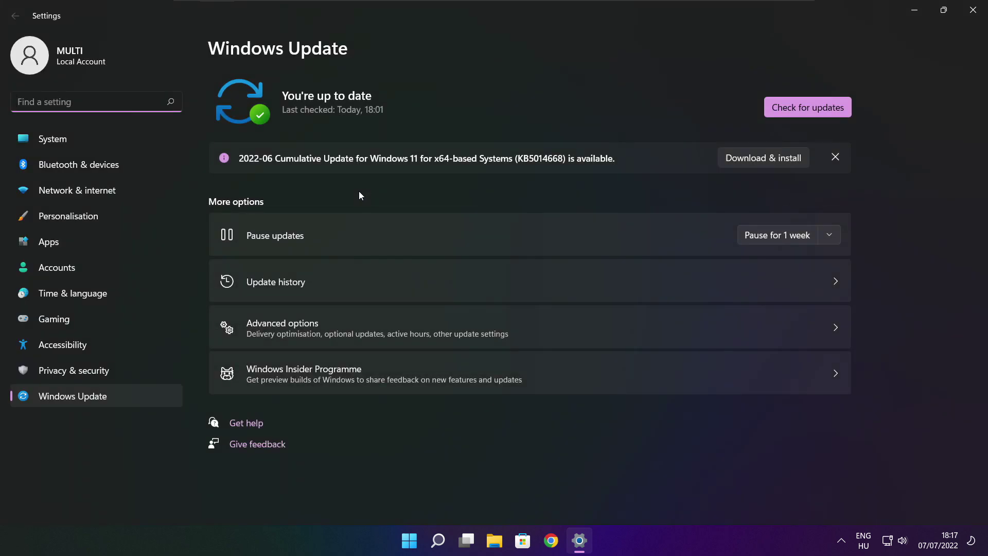
pyautogui.click(809, 109)
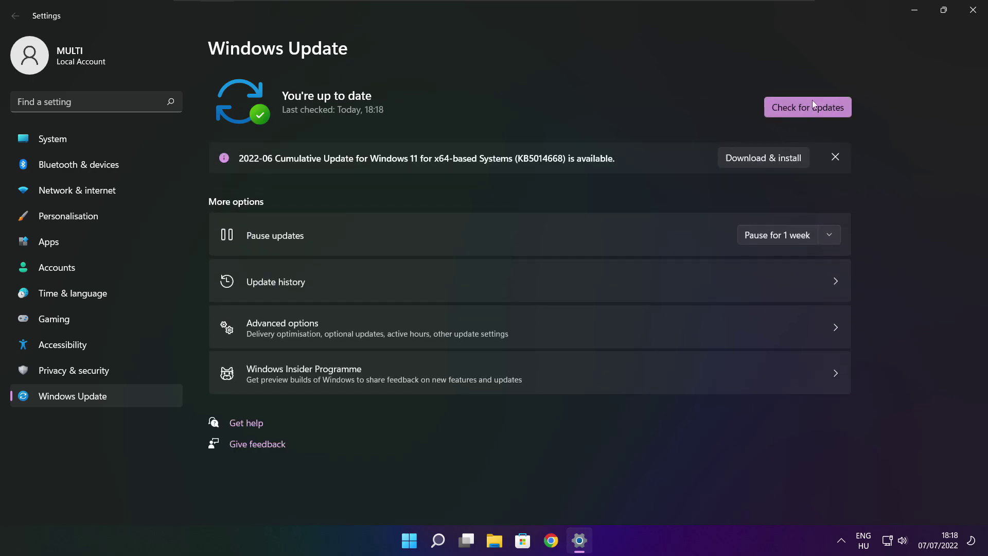
pyautogui.click(972, 11)
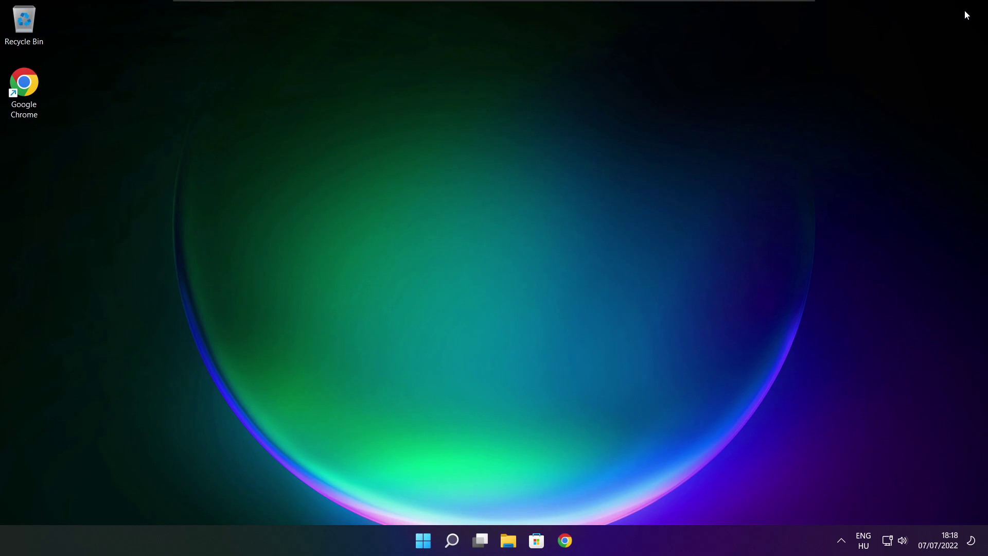
# Launch Registry Editor via a 'regedit' search and move its window toward the screen centre.
pyautogui.click(452, 543)
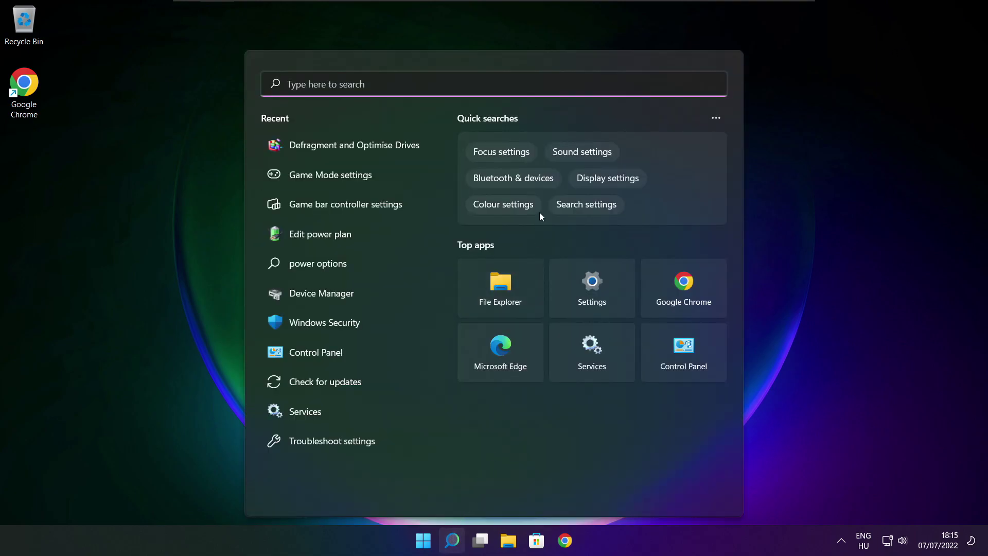
pyautogui.write('regedit')
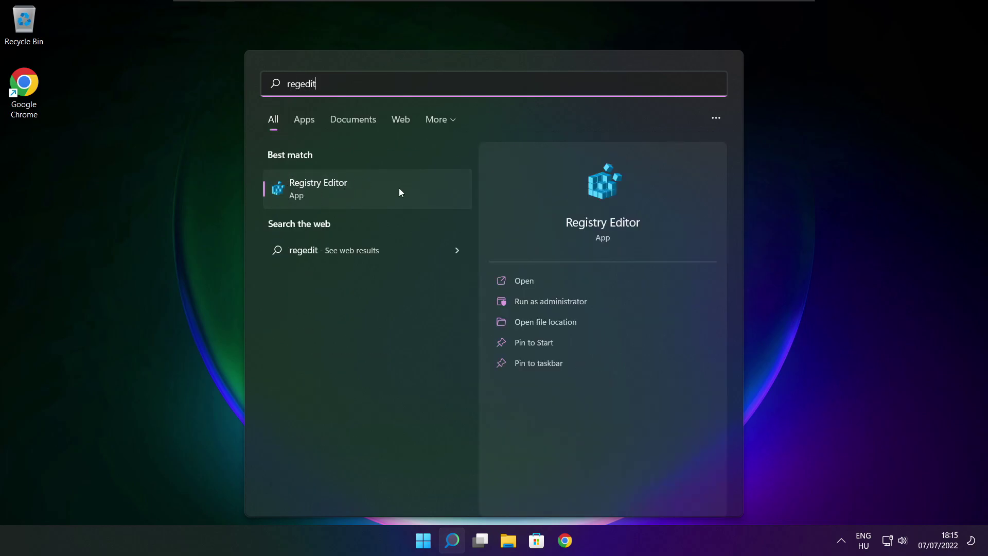
pyautogui.click(376, 186)
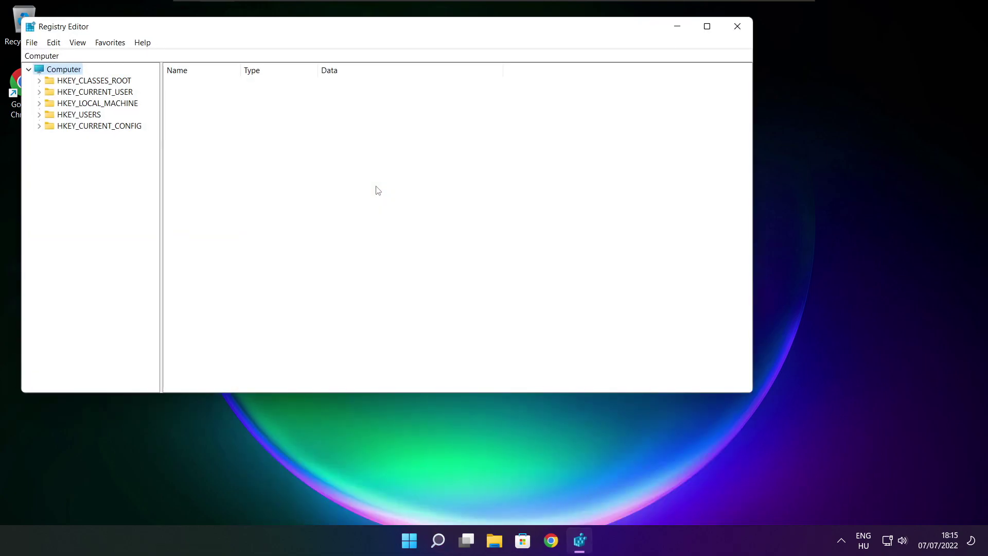
pyautogui.moveTo(298, 28); pyautogui.dragTo(400, 104)
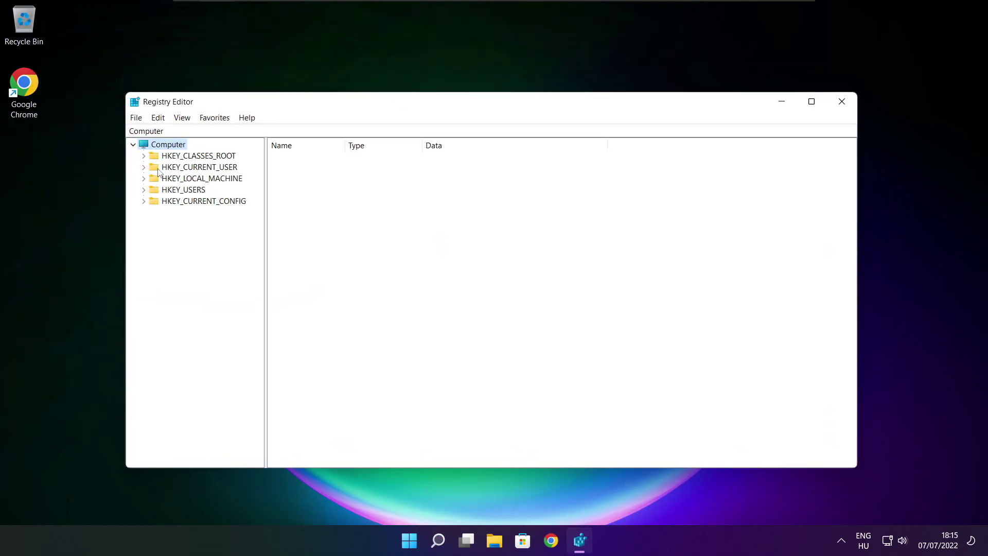
# Navigate to HKEY_CURRENT_USER\System\GameConfigStore, widen the Name column and select GameDVR_Enabled.
pyautogui.click(172, 167)
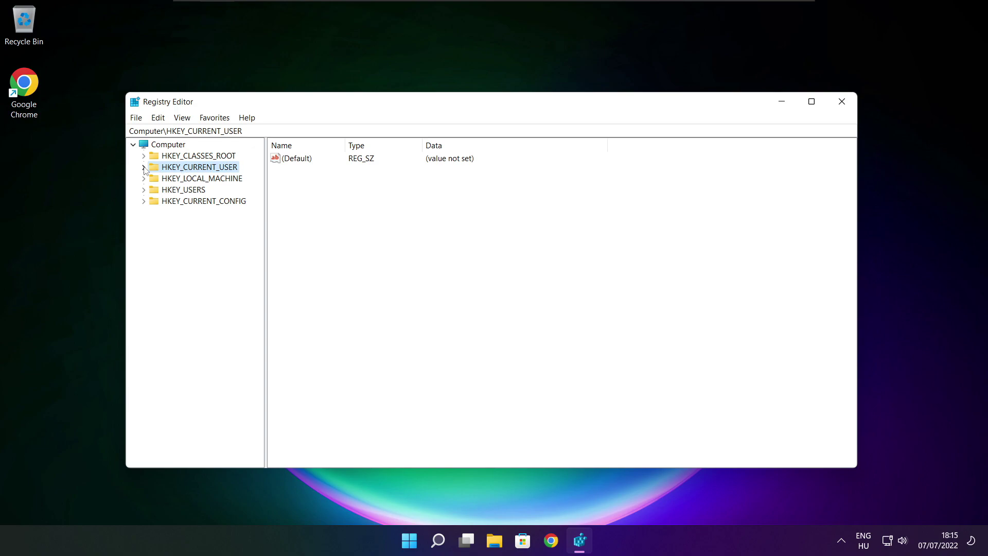
pyautogui.click(144, 167)
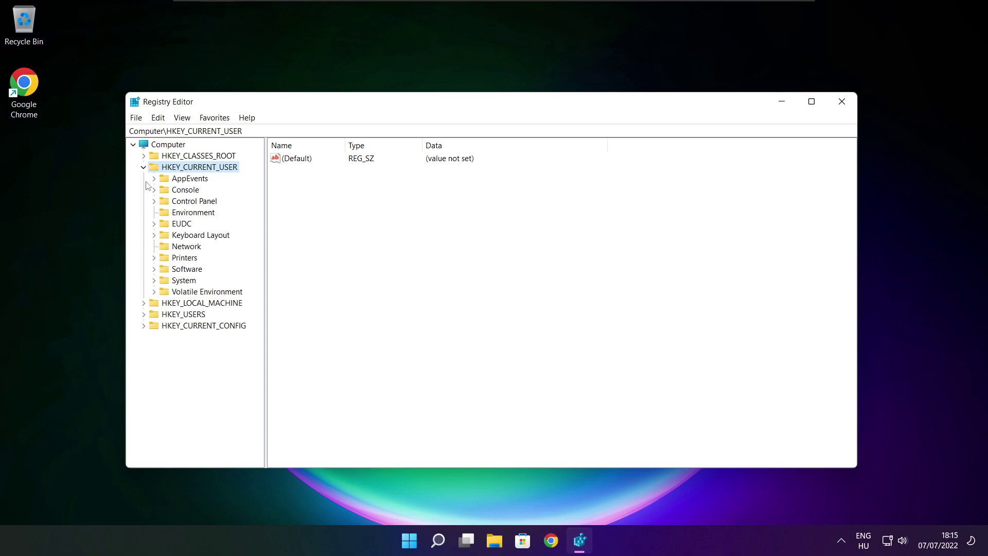
pyautogui.click(165, 281)
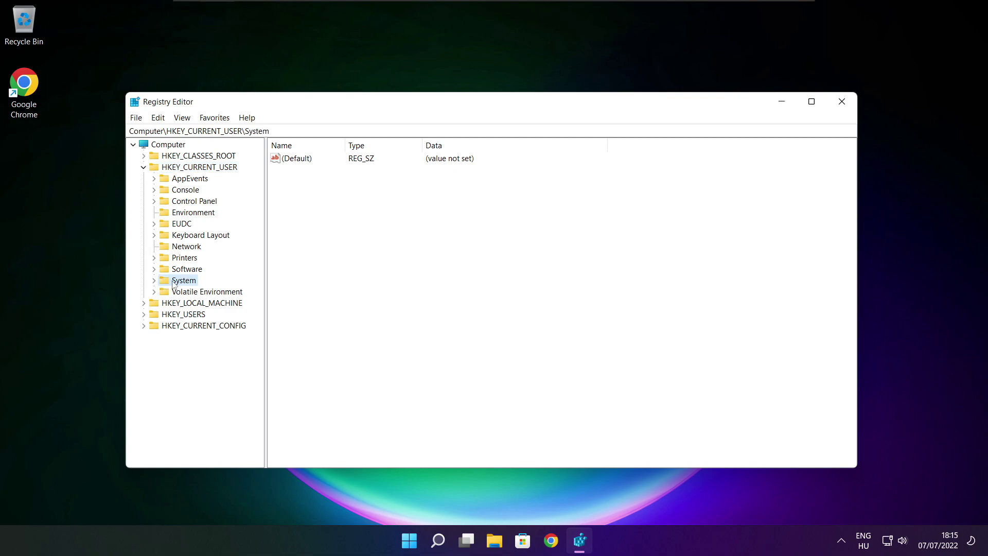
pyautogui.click(154, 280)
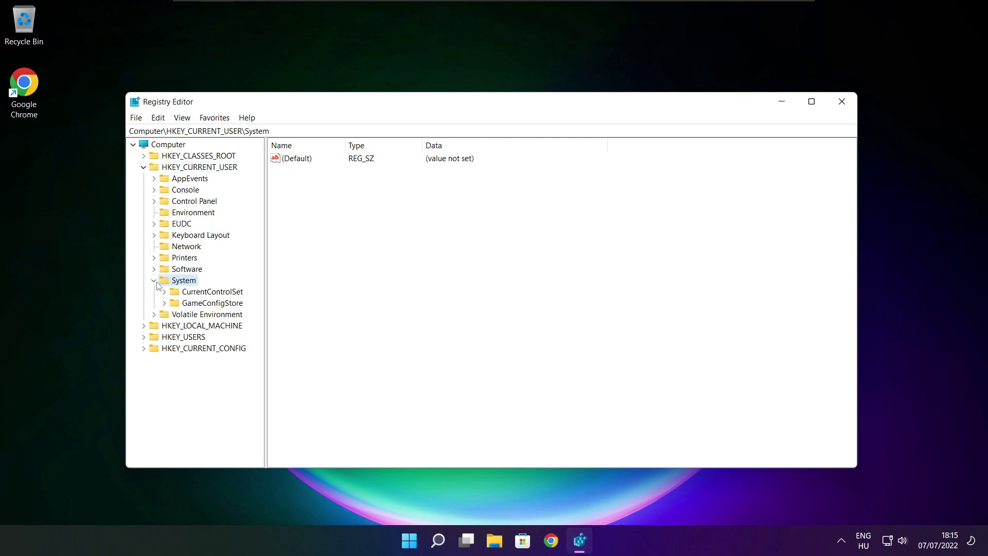
pyautogui.click(185, 307)
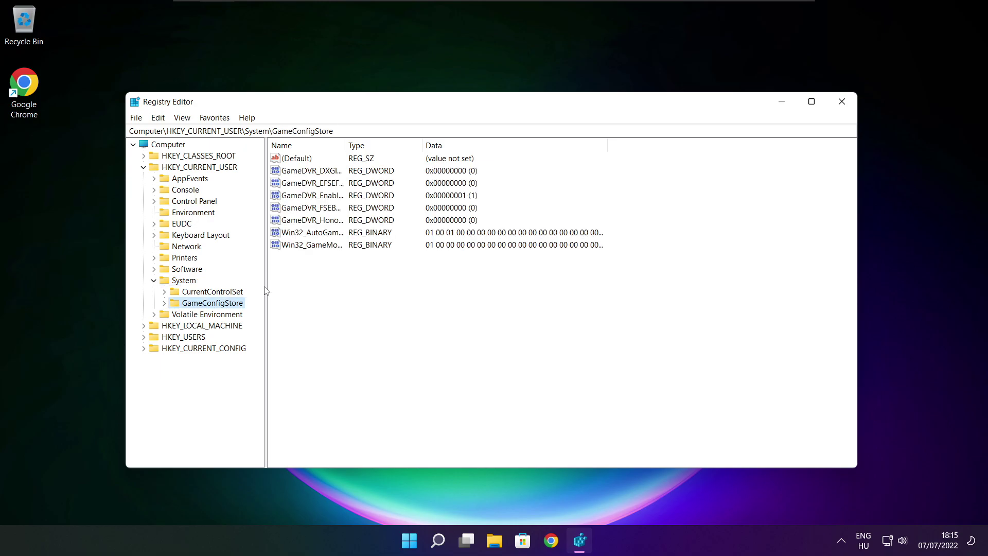
pyautogui.moveTo(346, 145); pyautogui.dragTo(432, 145)
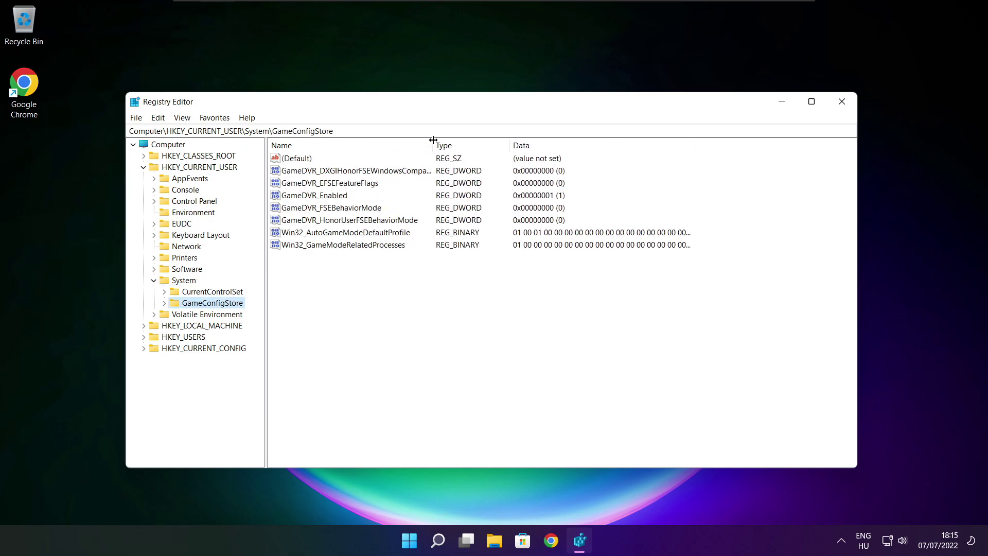
pyautogui.click(298, 198)
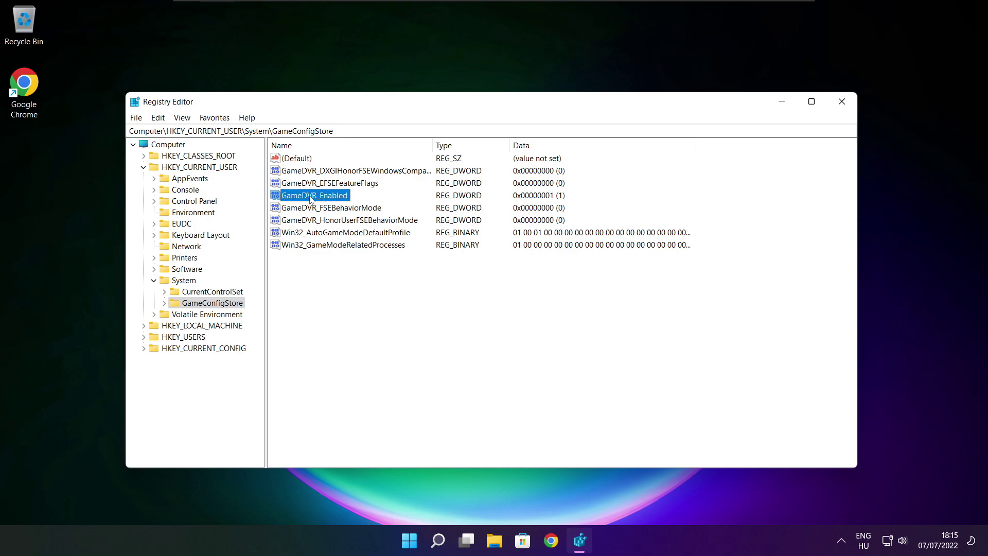
# Change GameDVR_Enabled's value data from 1 to 0 and collapse HKEY_CURRENT_USER.
pyautogui.doubleClick(311, 198)
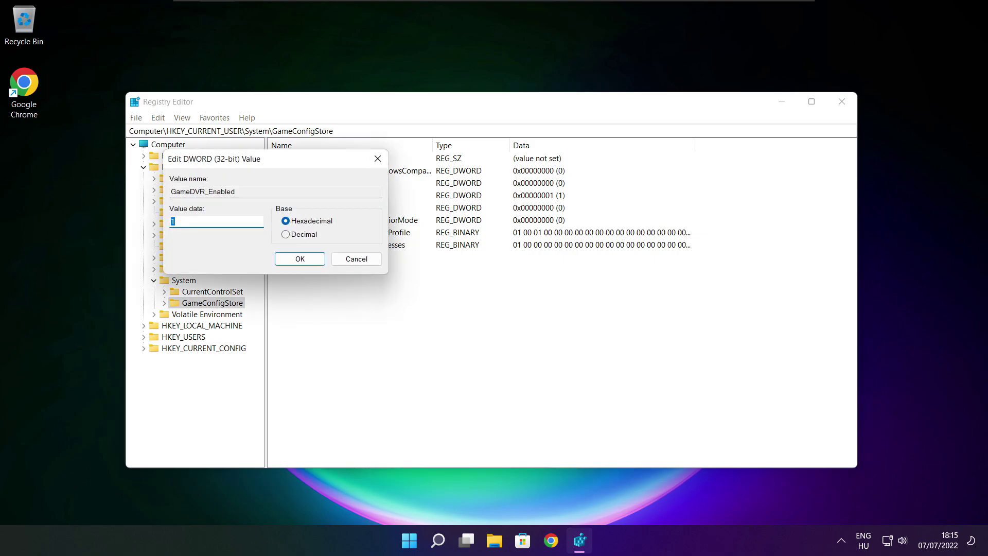
pyautogui.moveTo(290, 165); pyautogui.dragTo(520, 202)
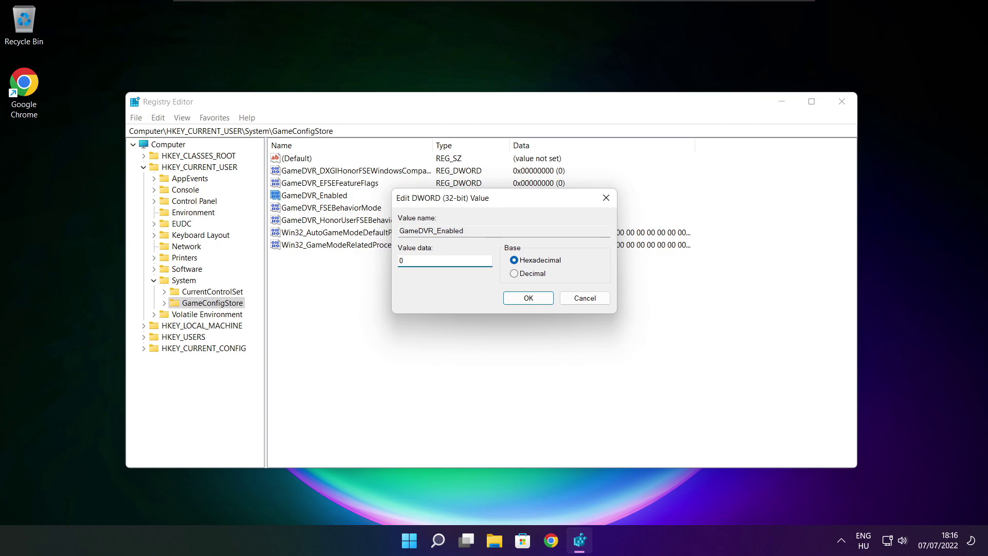
pyautogui.click(529, 301)
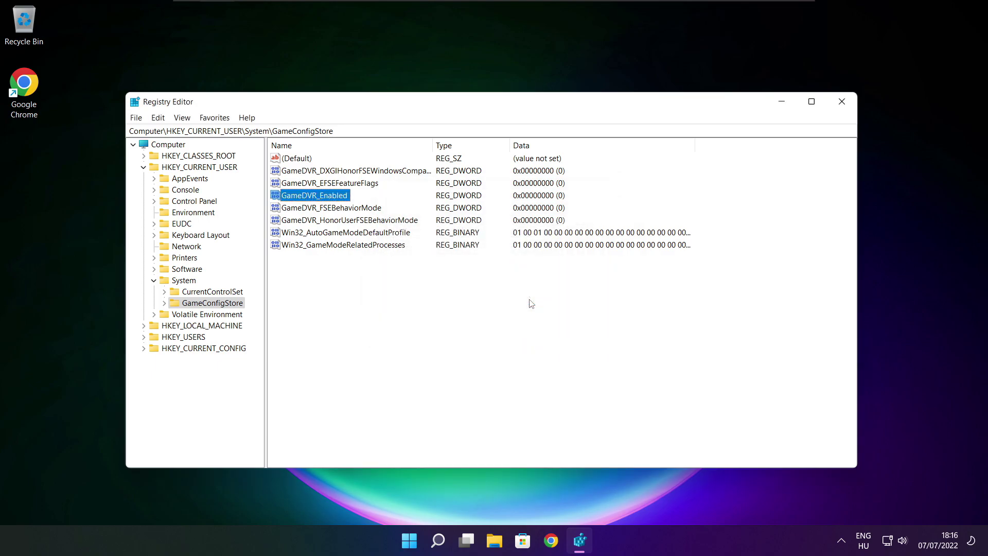
pyautogui.click(144, 167)
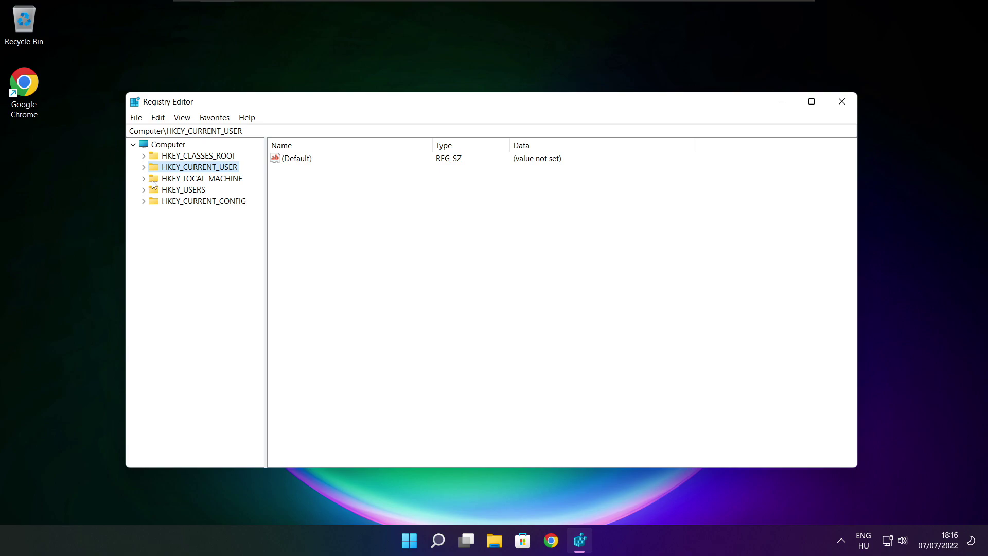
pyautogui.click(151, 180)
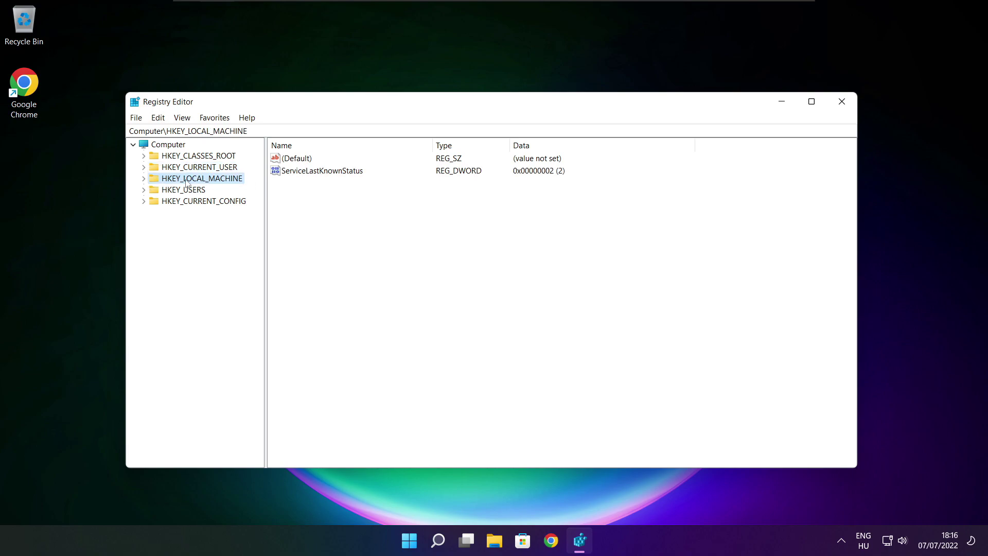
# Expand HKEY_LOCAL_MACHINE\SOFTWARE\Microsoft in the Registry Editor key tree.
pyautogui.click(144, 179)
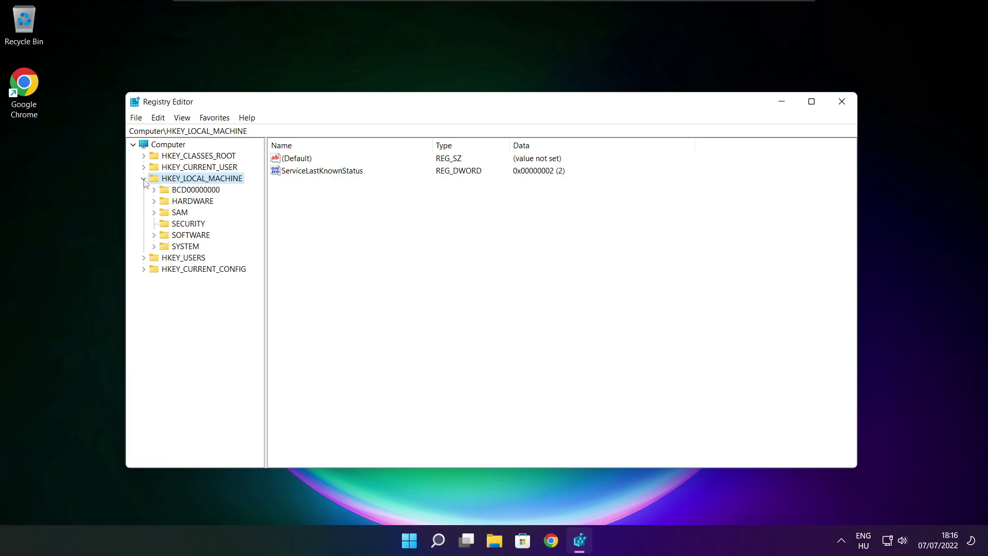
pyautogui.click(179, 238)
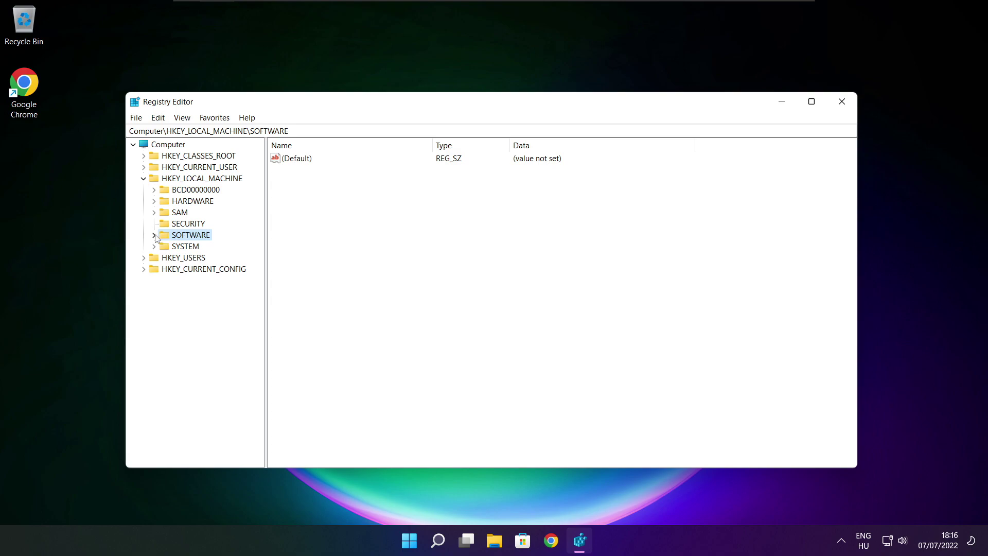
pyautogui.click(154, 236)
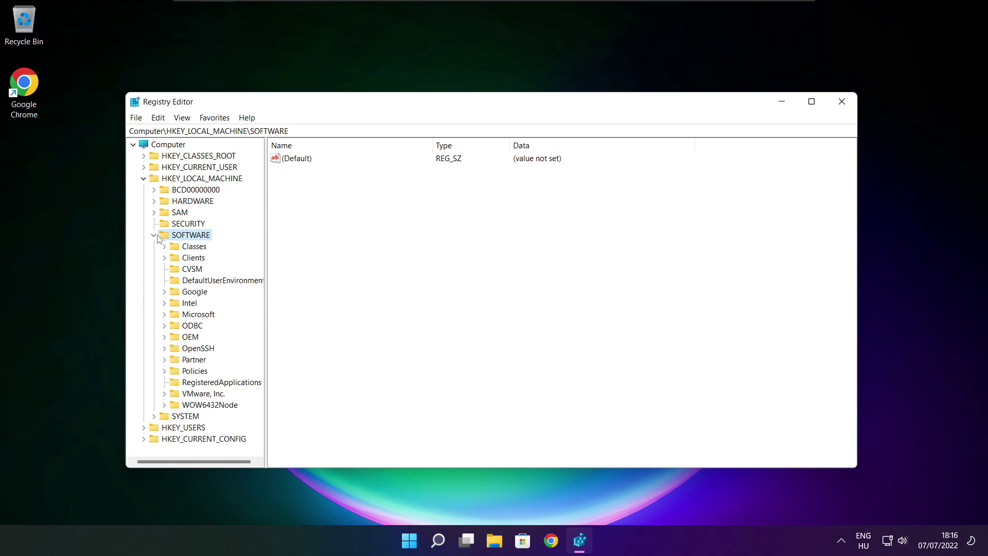
pyautogui.click(190, 316)
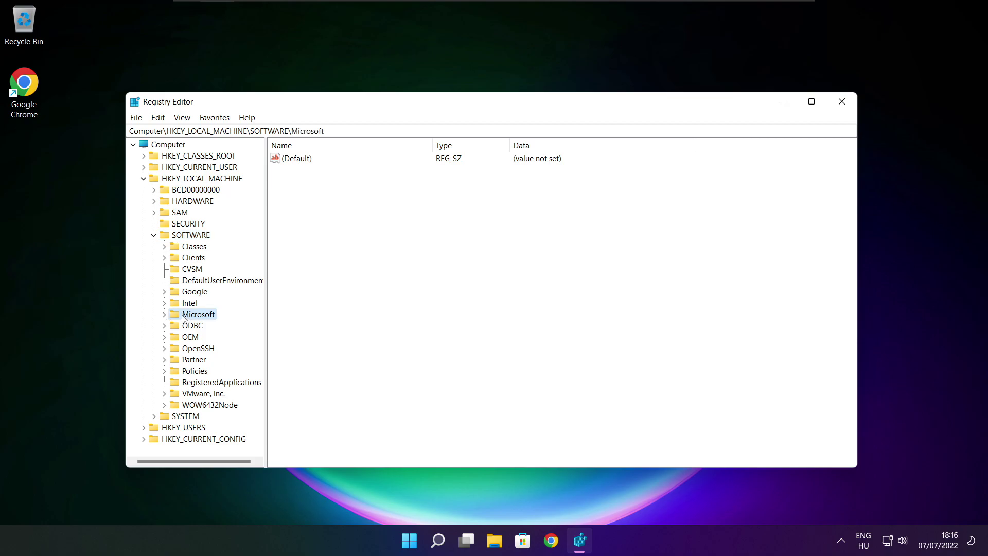
pyautogui.click(164, 315)
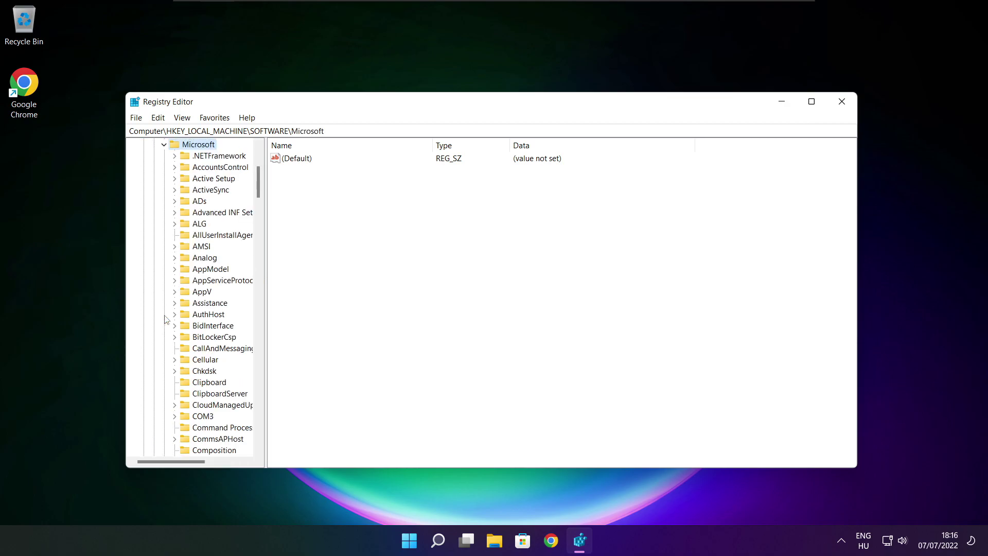
pyautogui.scroll(-20, 202, 308)
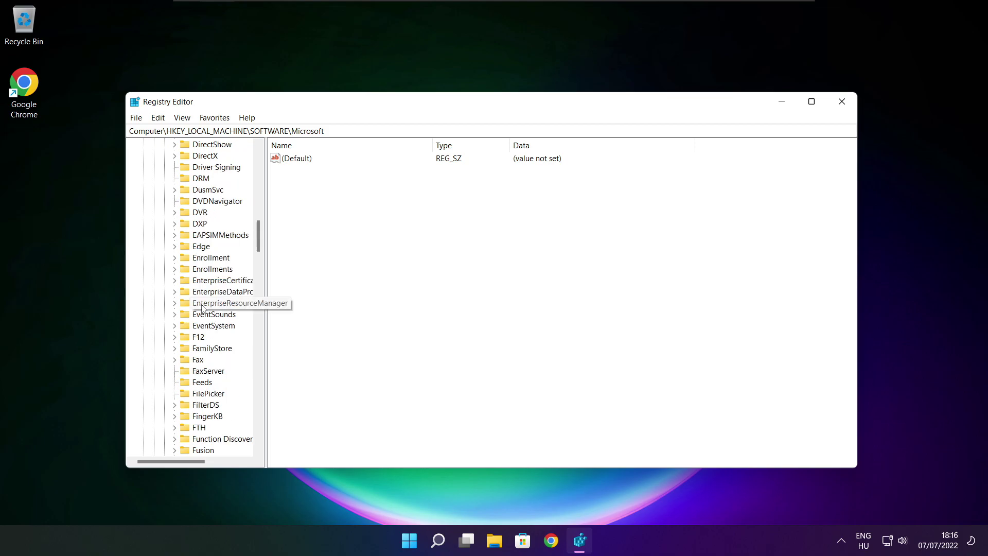
pyautogui.scroll(-20, 203, 307)
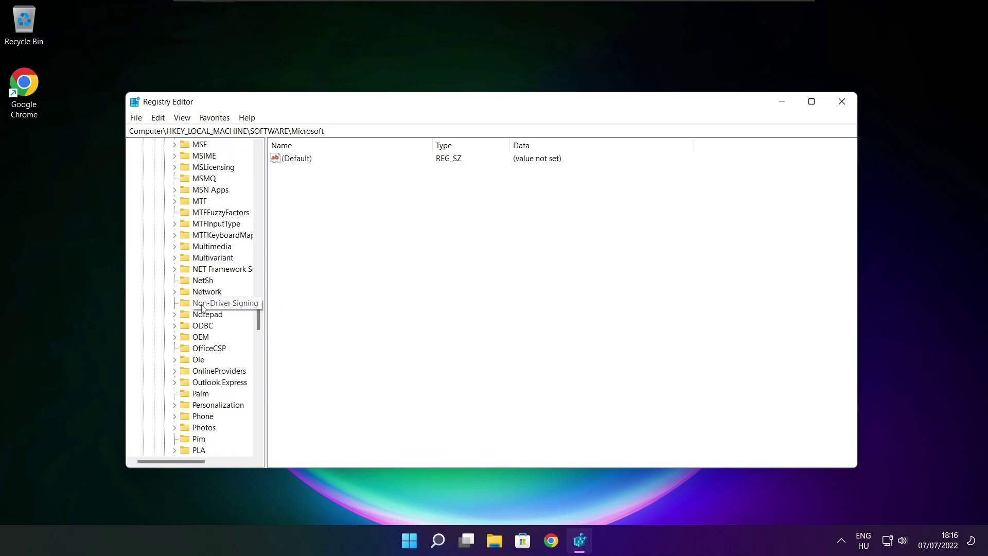
pyautogui.scroll(-1, 202, 308)
pyautogui.scroll(1, 202, 308)
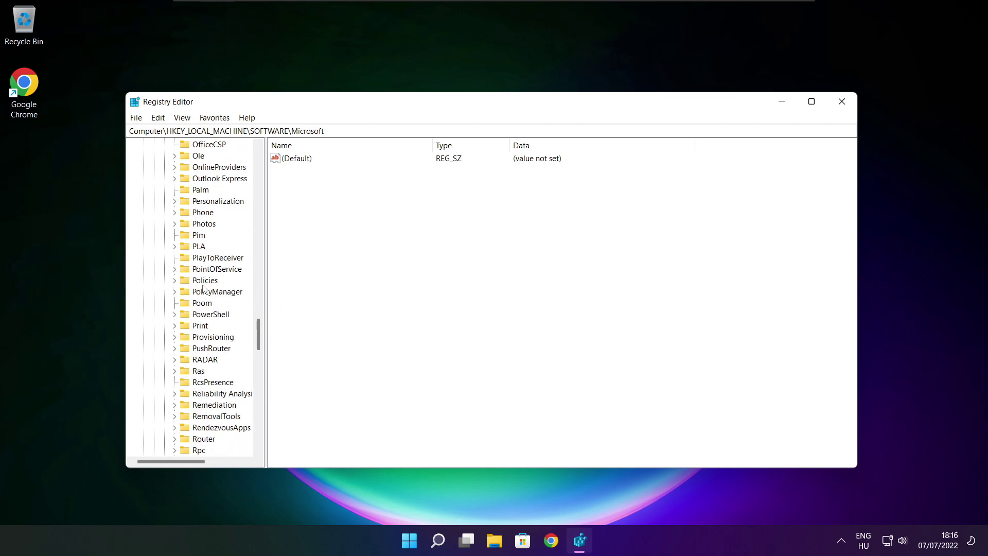
# Expand the PolicyManager key and its default subkey.
pyautogui.click(201, 294)
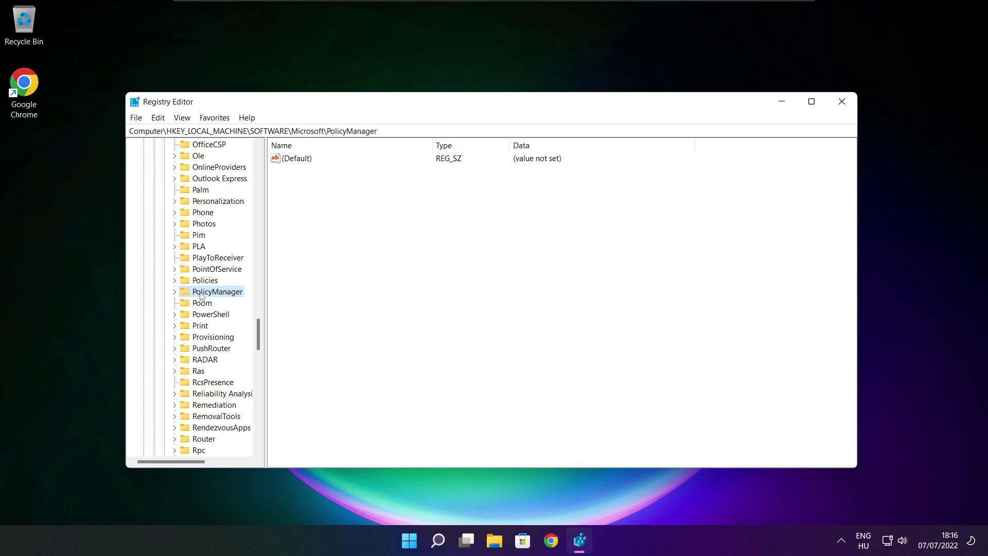
pyautogui.click(174, 291)
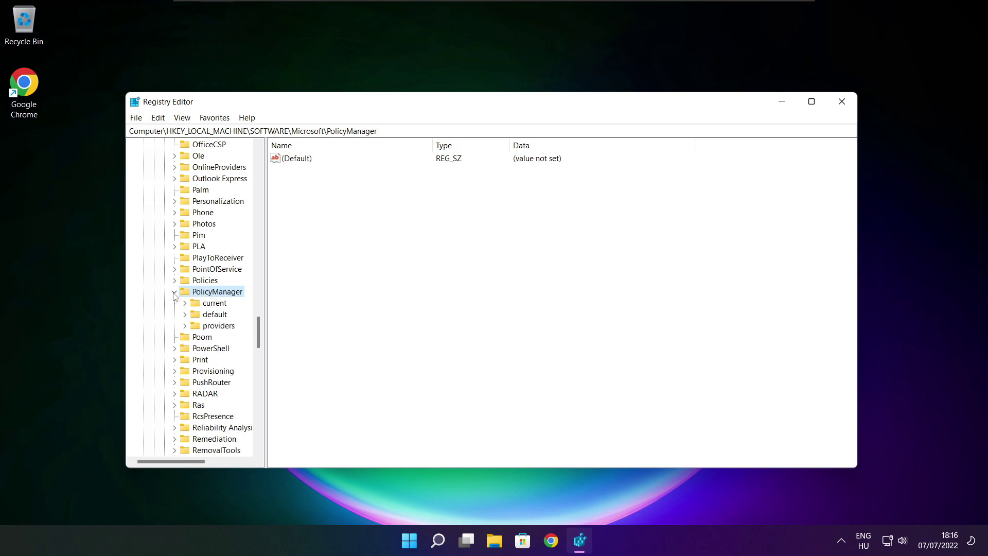
pyautogui.click(214, 317)
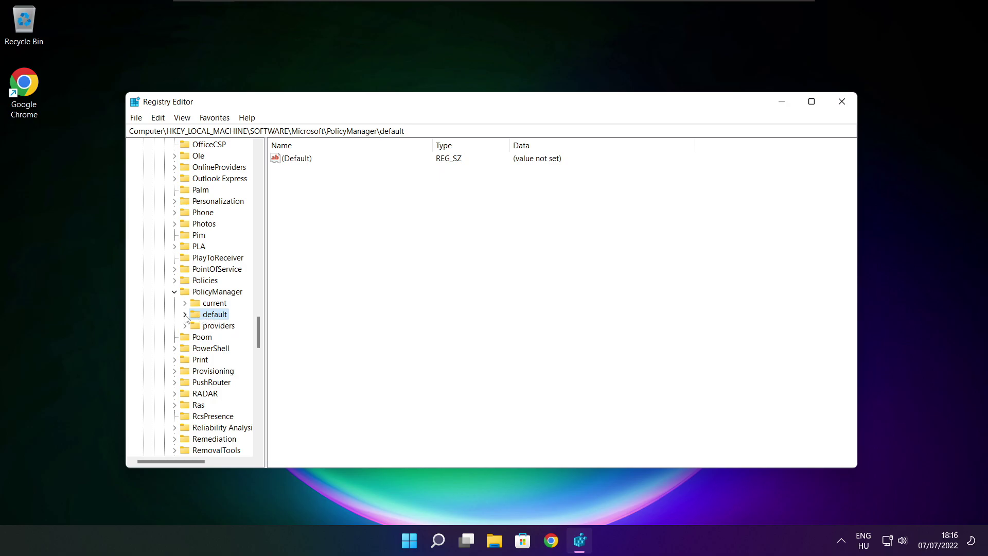
pyautogui.click(185, 314)
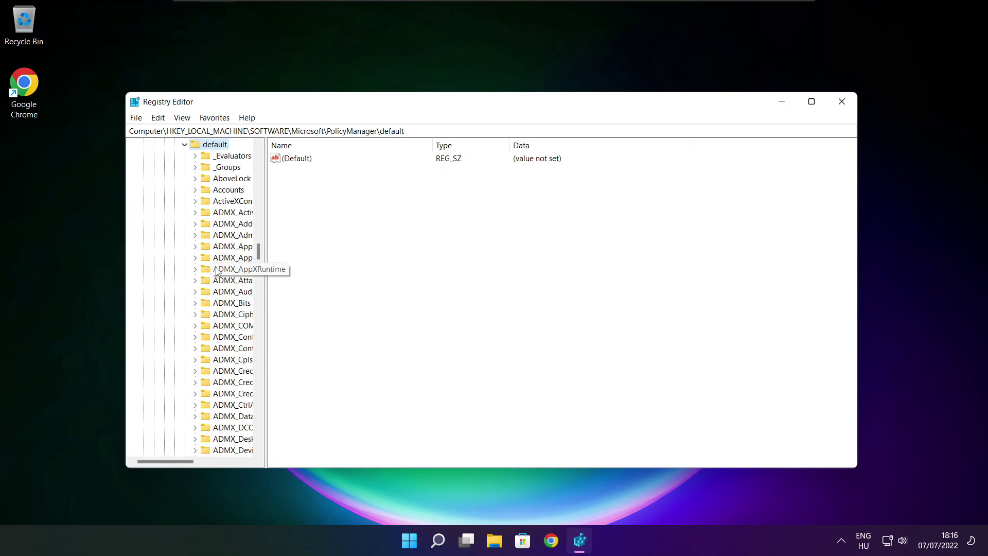
pyautogui.scroll(-7, 229, 226)
pyautogui.scroll(-20, 229, 227)
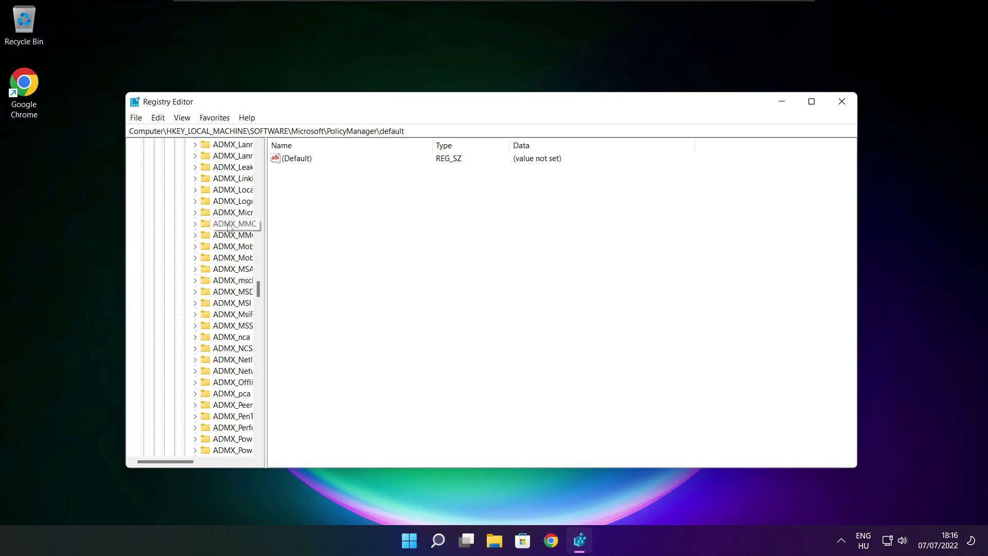
pyautogui.scroll(-3, 229, 226)
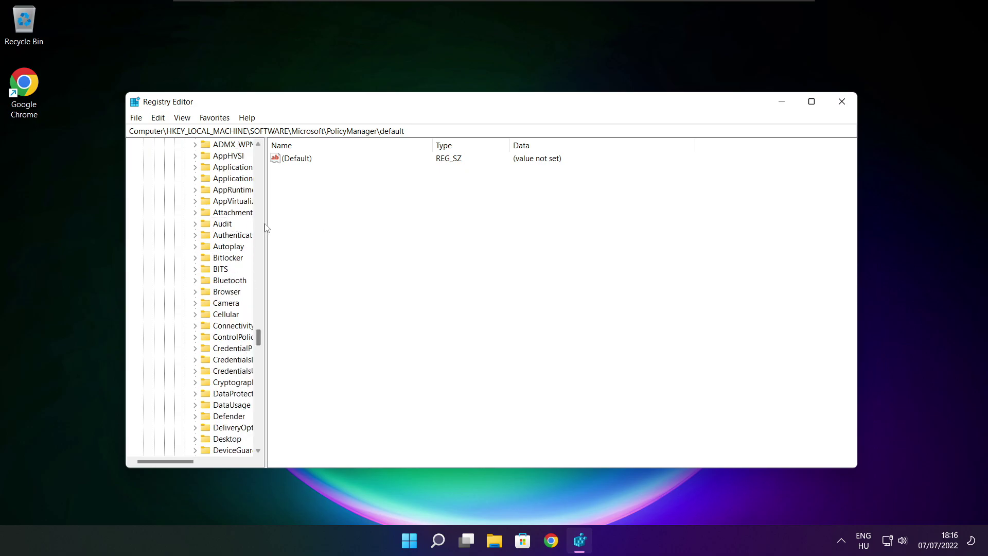
pyautogui.moveTo(266, 225); pyautogui.dragTo(327, 225)
pyautogui.scroll(1, 290, 226)
# Expand ApplicationManagement, widen the key tree, and select the AllowGameDVR key.
pyautogui.click(229, 212)
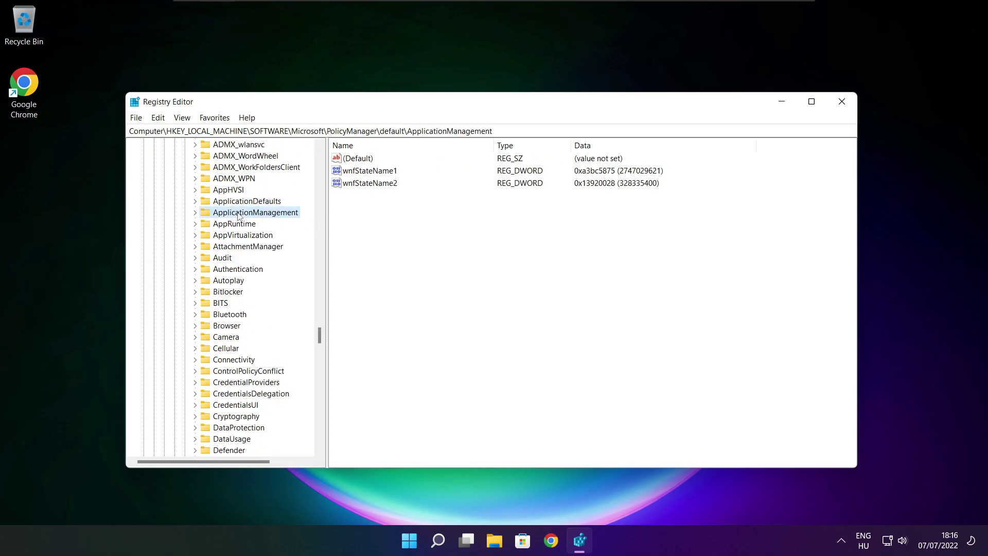
pyautogui.click(195, 212)
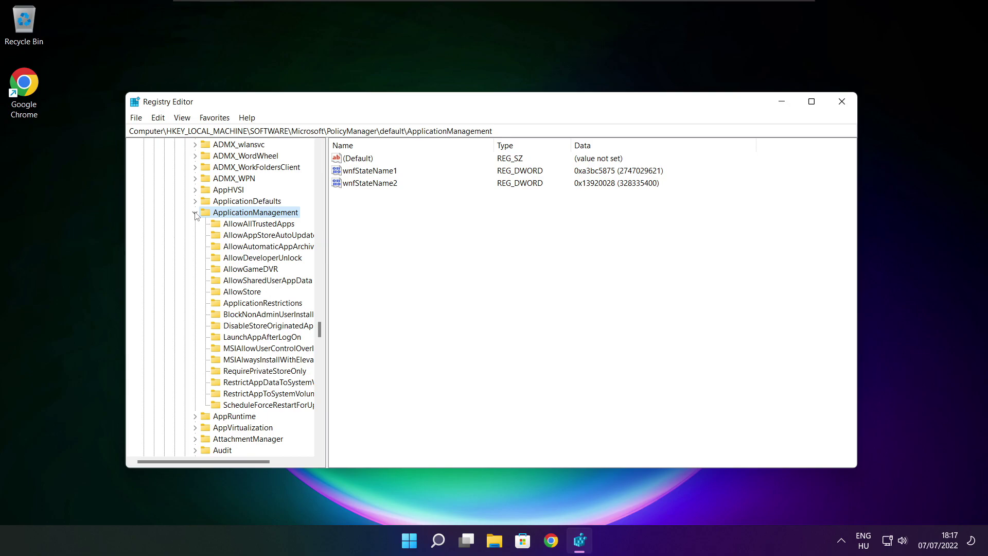
pyautogui.moveTo(327, 259); pyautogui.dragTo(338, 259)
pyautogui.click(260, 269)
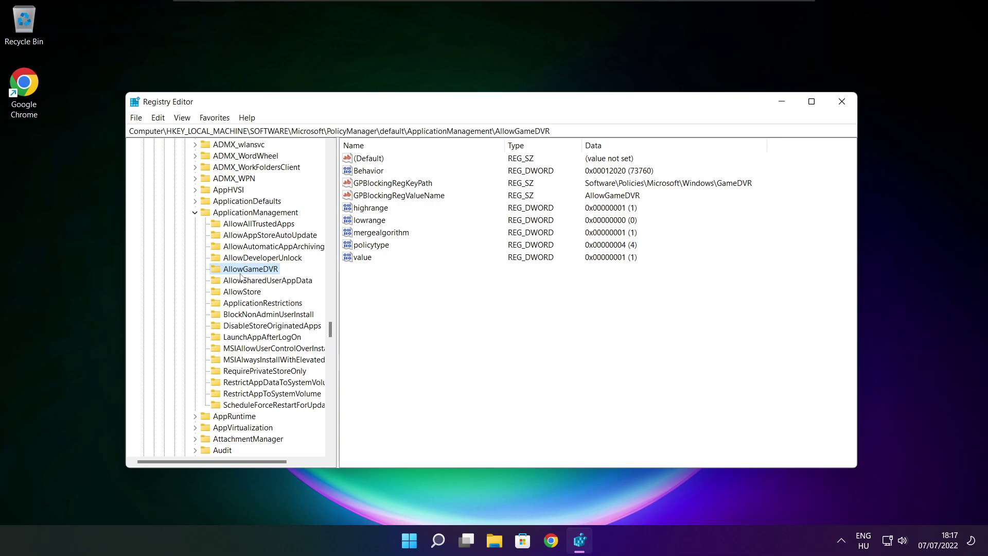
# Change the AllowGameDVR 'value' entry's data to 0, then close Registry Editor.
pyautogui.click(363, 257)
pyautogui.doubleClick(363, 257)
pyautogui.moveTo(276, 165); pyautogui.dragTo(501, 206)
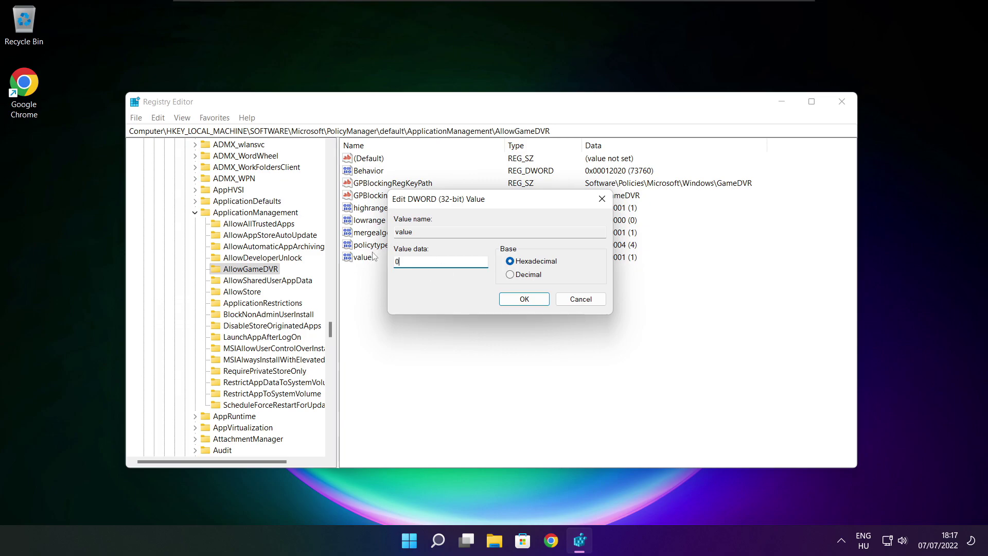
pyautogui.click(524, 301)
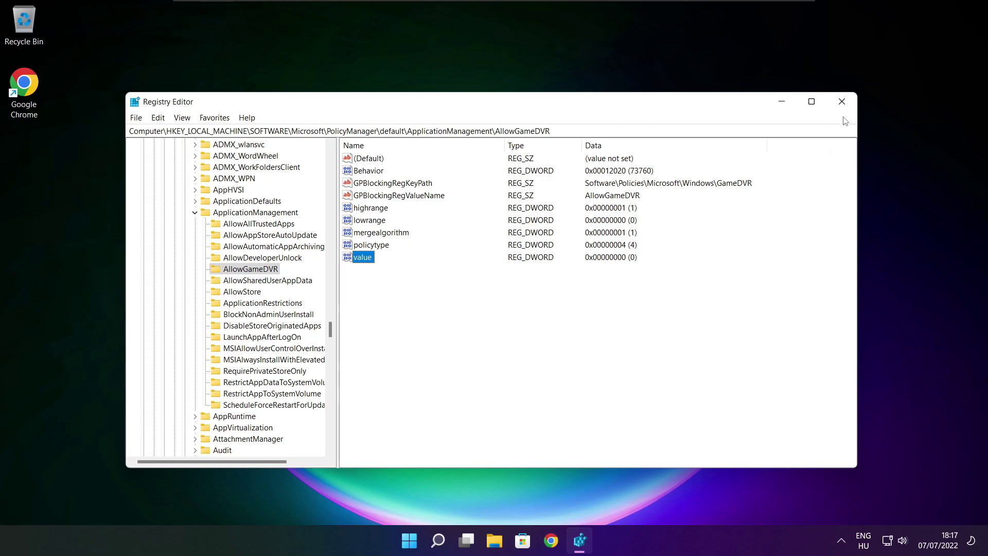
pyautogui.click(842, 103)
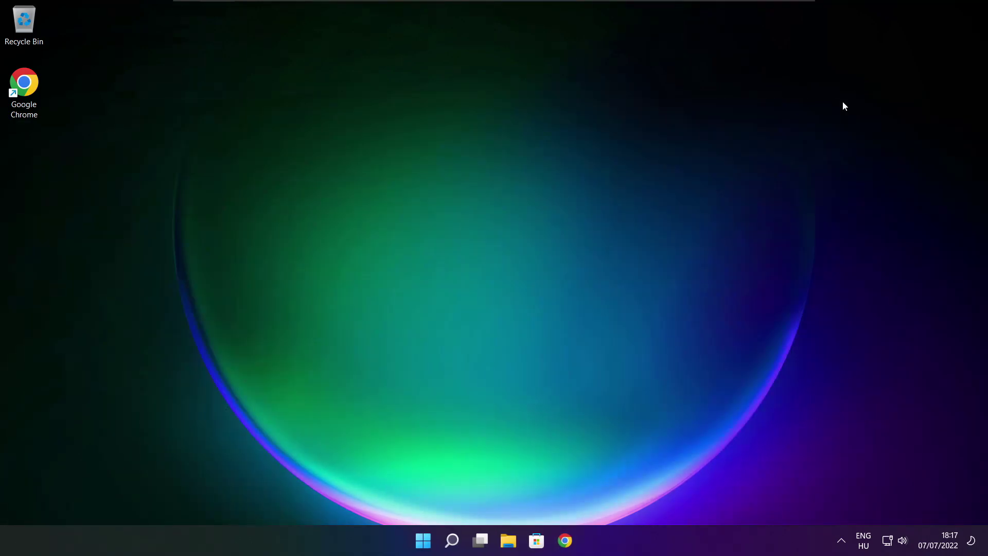
# Back on the DirectX Download Center page in Chrome, download dxwebsetup.exe and run it.
pyautogui.click(565, 540)
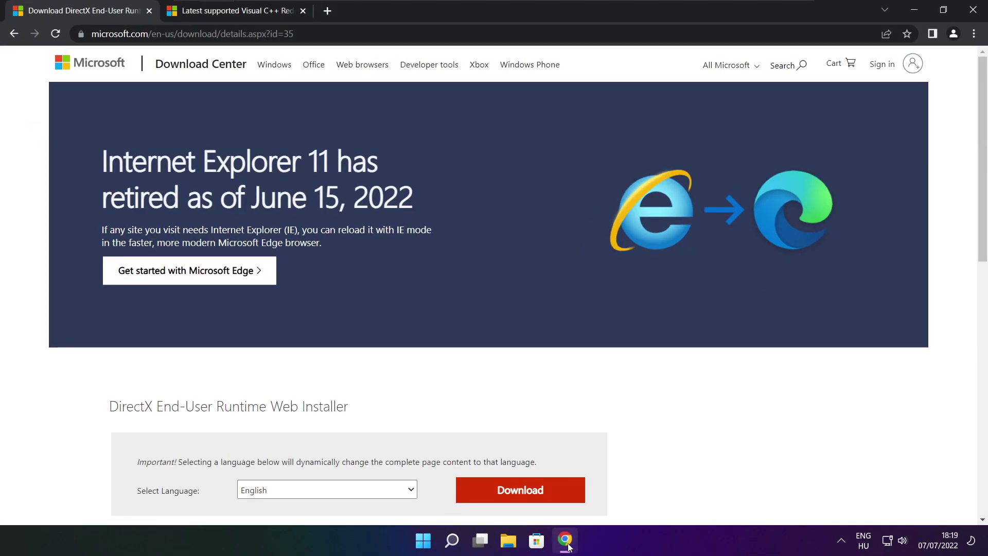
pyautogui.click(311, 33)
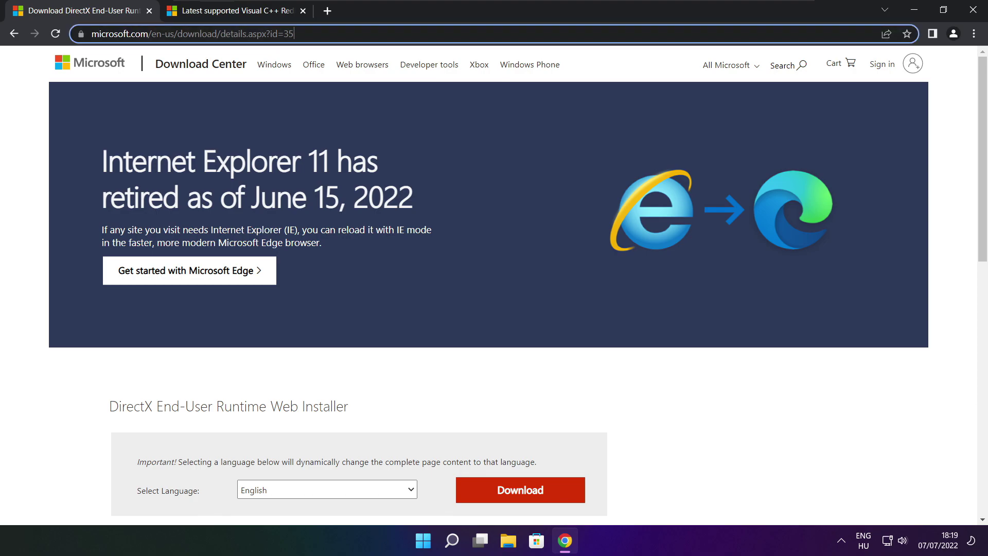
pyautogui.moveTo(294, 33)
pyautogui.mouseDown()
pyautogui.moveTo(91, 33)
pyautogui.moveTo(294, 34)
pyautogui.mouseUp()
pyautogui.click(355, 369)
pyautogui.scroll(-4, 364, 219)
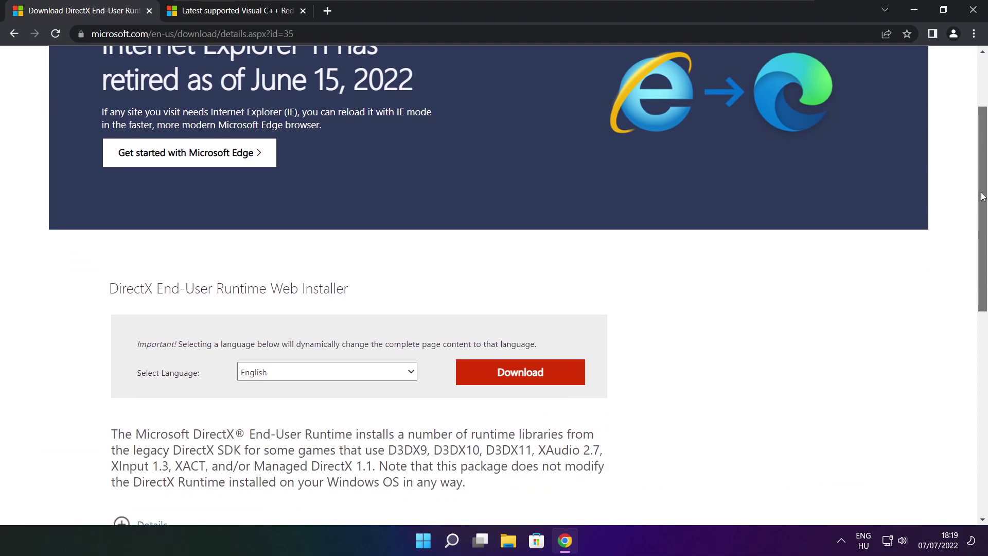
pyautogui.moveTo(365, 219); pyautogui.dragTo(422, 219)
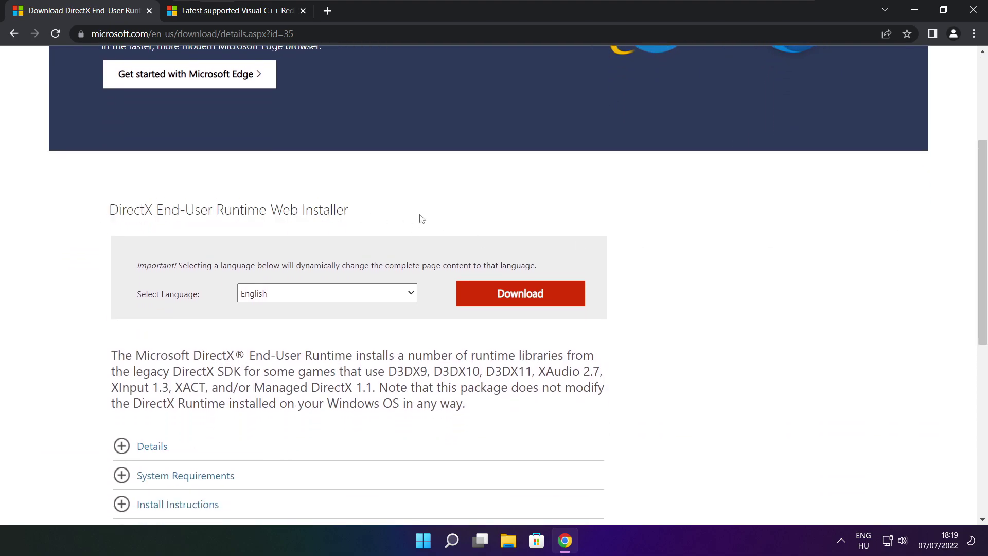
pyautogui.click(524, 296)
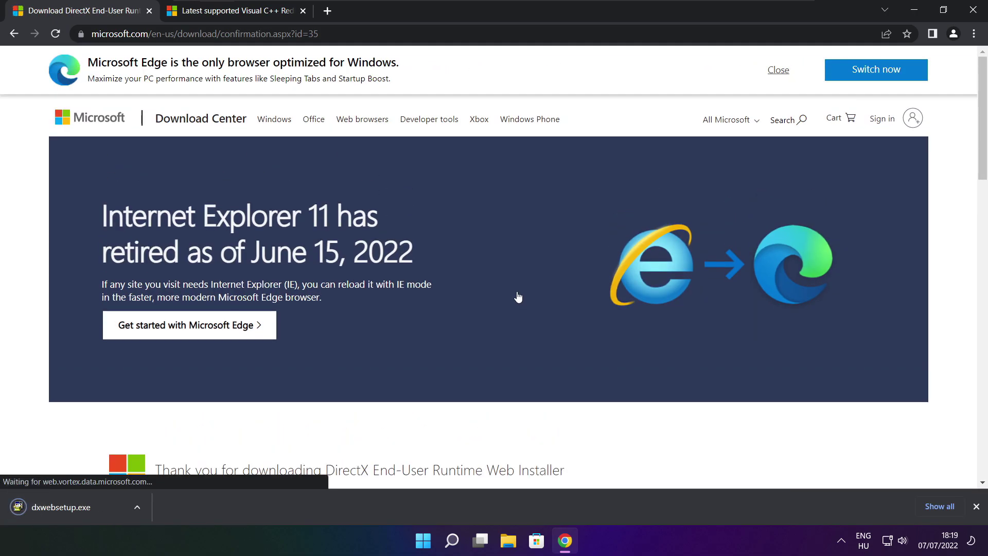
pyautogui.click(92, 507)
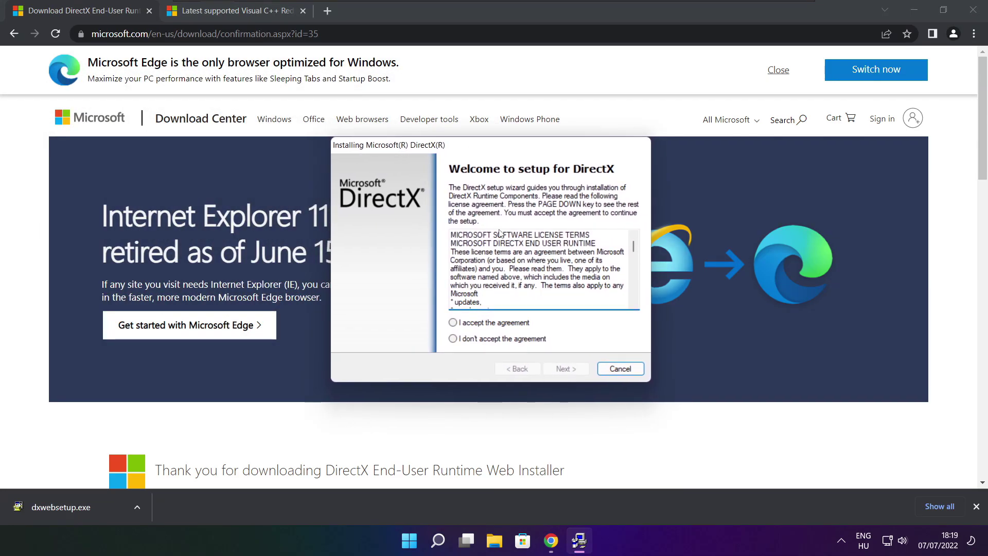
# Accept the DirectX licence, decline the Bing Bar, and install the runtime through to Finish.
pyautogui.moveTo(633, 245); pyautogui.dragTo(633, 301)
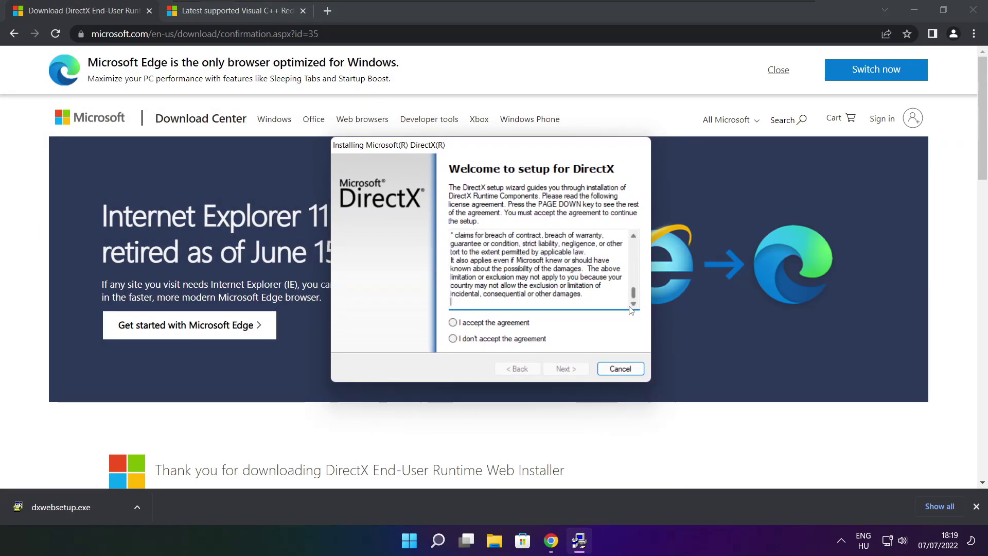
pyautogui.click(474, 322)
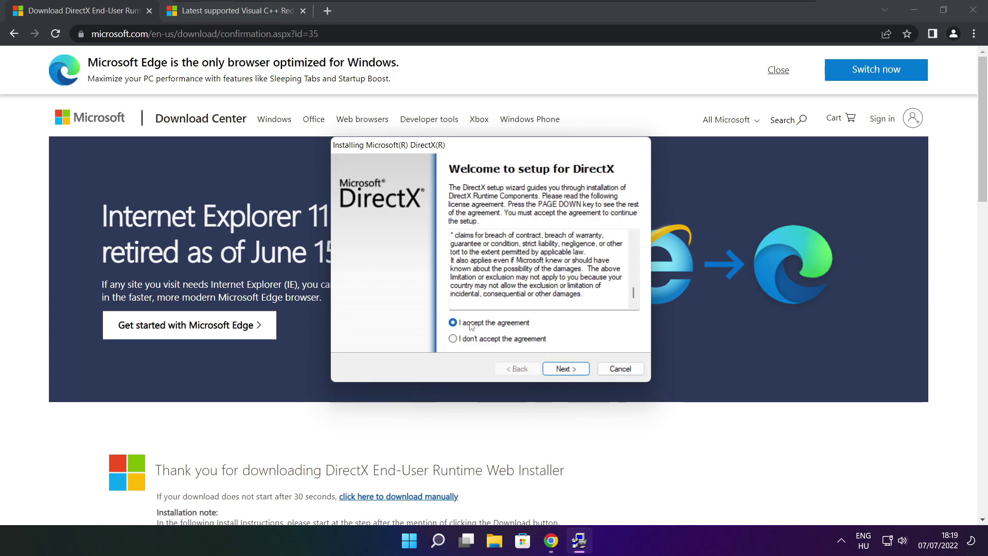
pyautogui.click(569, 371)
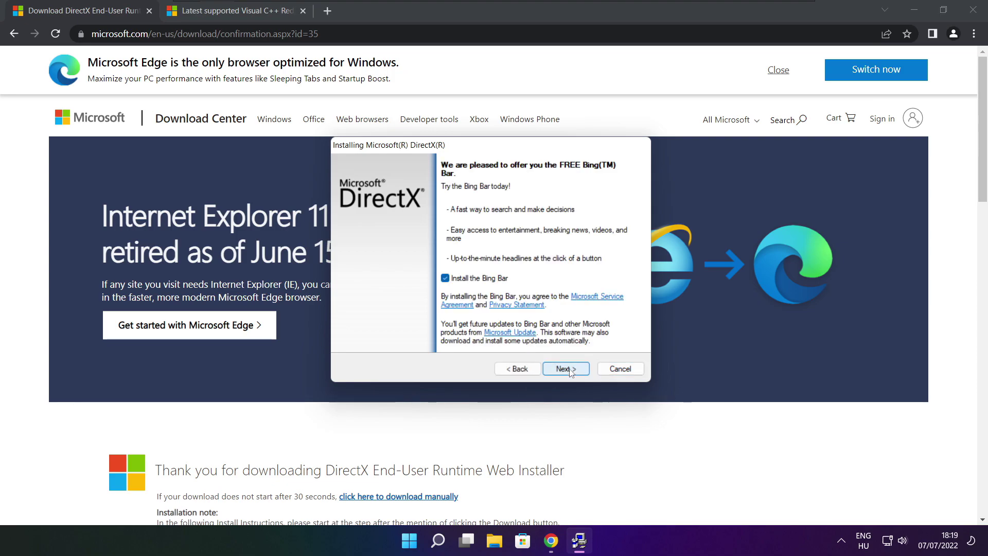
pyautogui.click(445, 278)
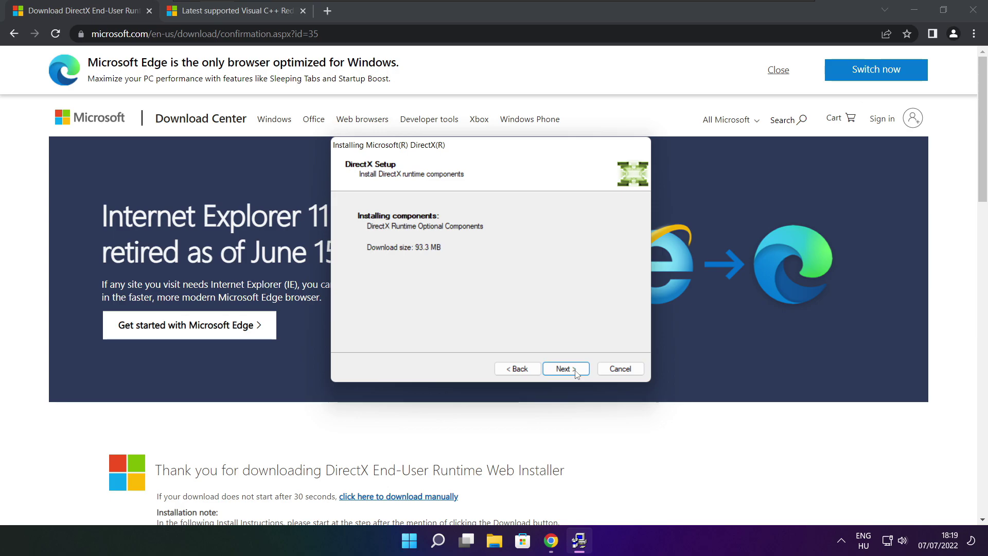
pyautogui.click(566, 370)
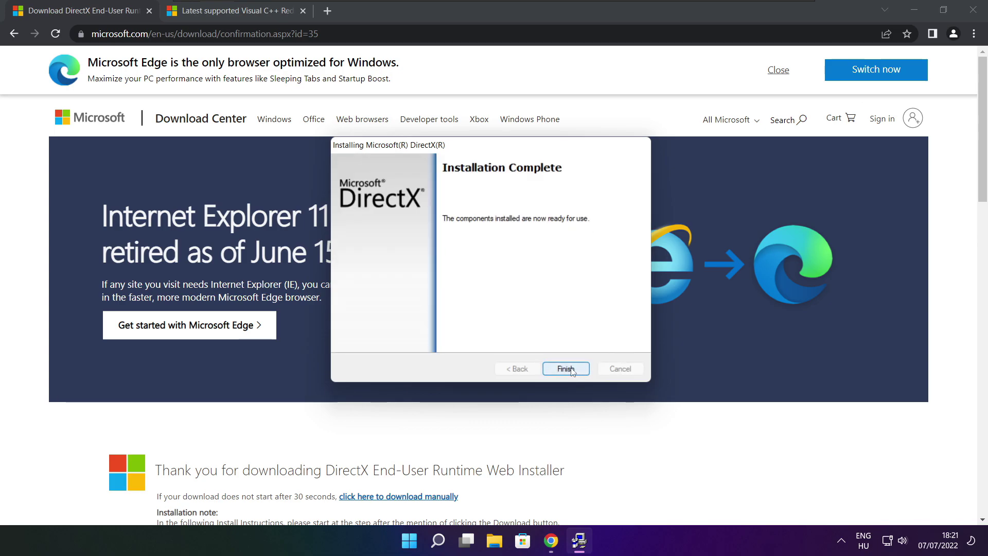
pyautogui.click(570, 369)
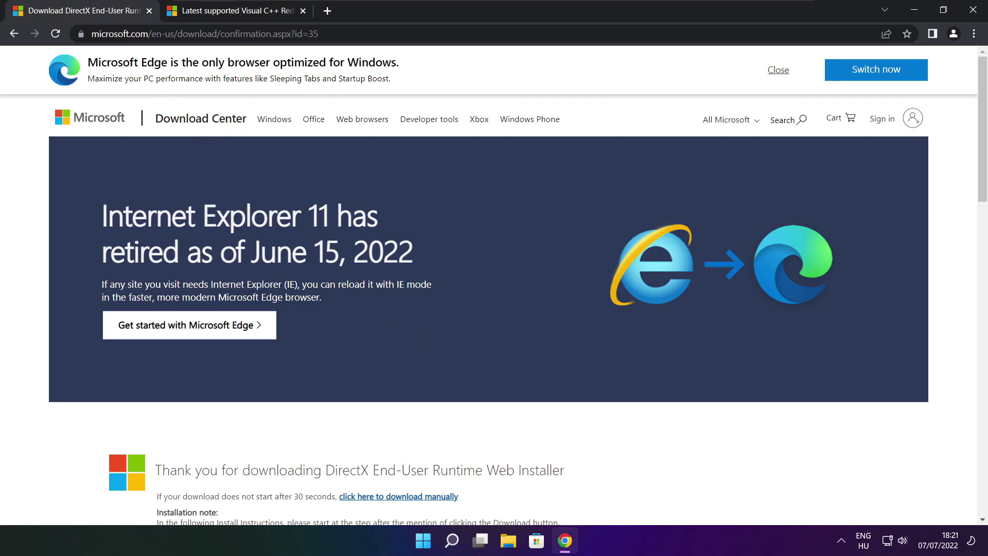